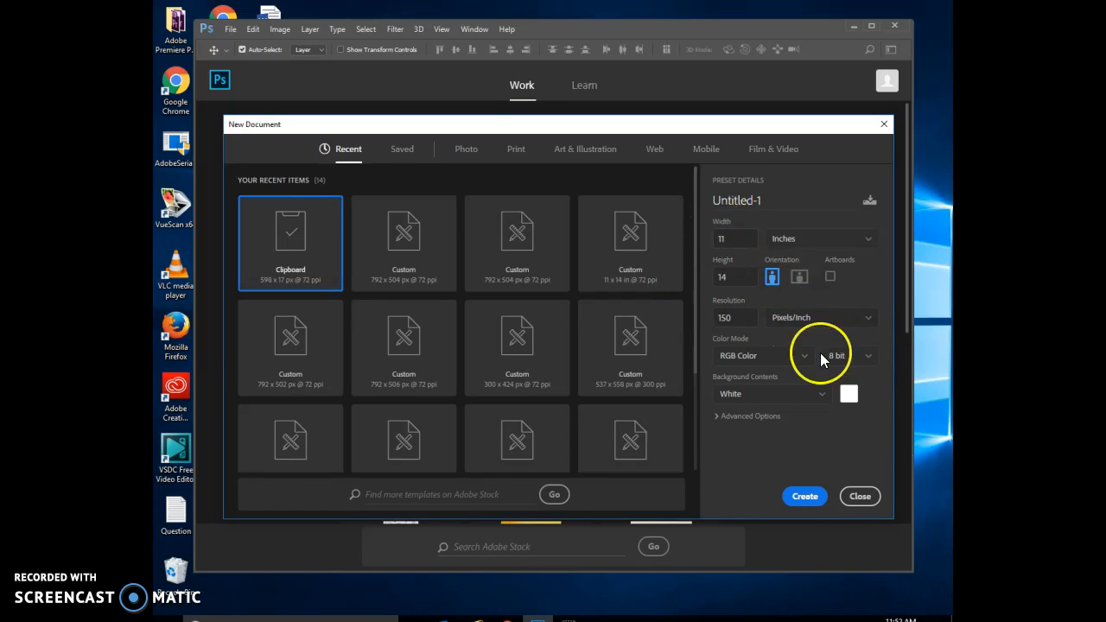
Create an 11 × 14 inch RGB document at 150 pixels/inch and rotate its canvas 90° clockwise.
left_click(804, 496)
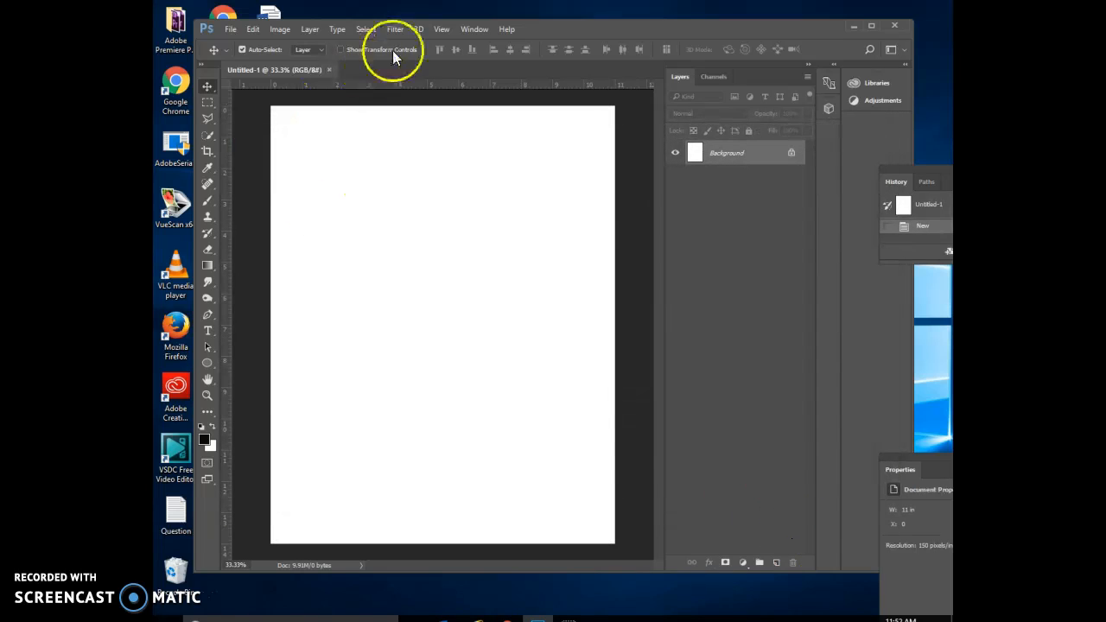
left_click(282, 30)
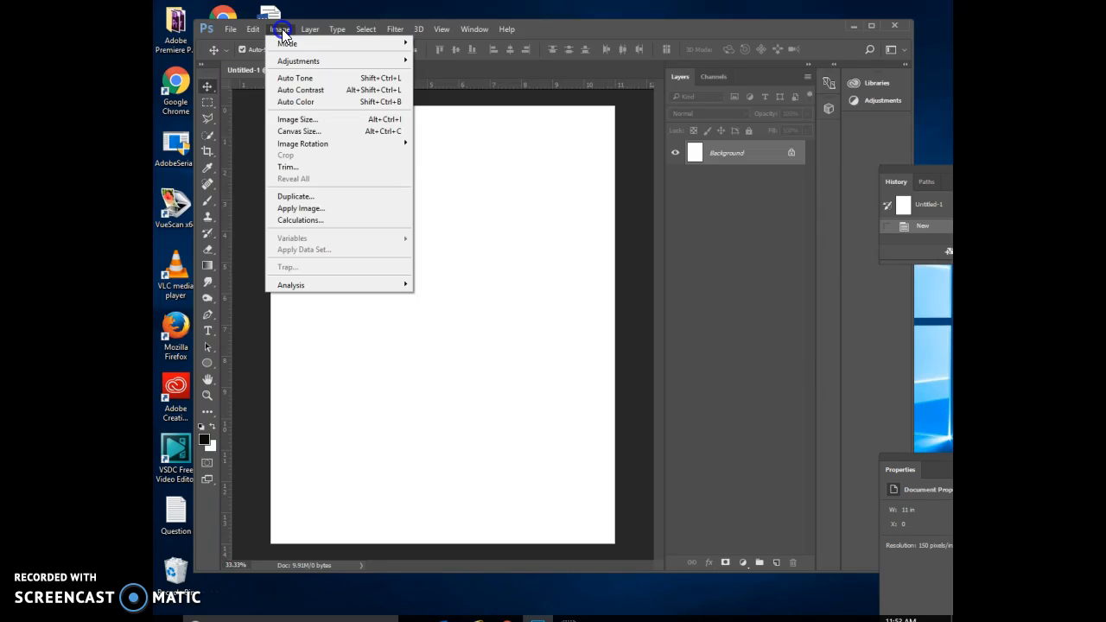
left_click(289, 142)
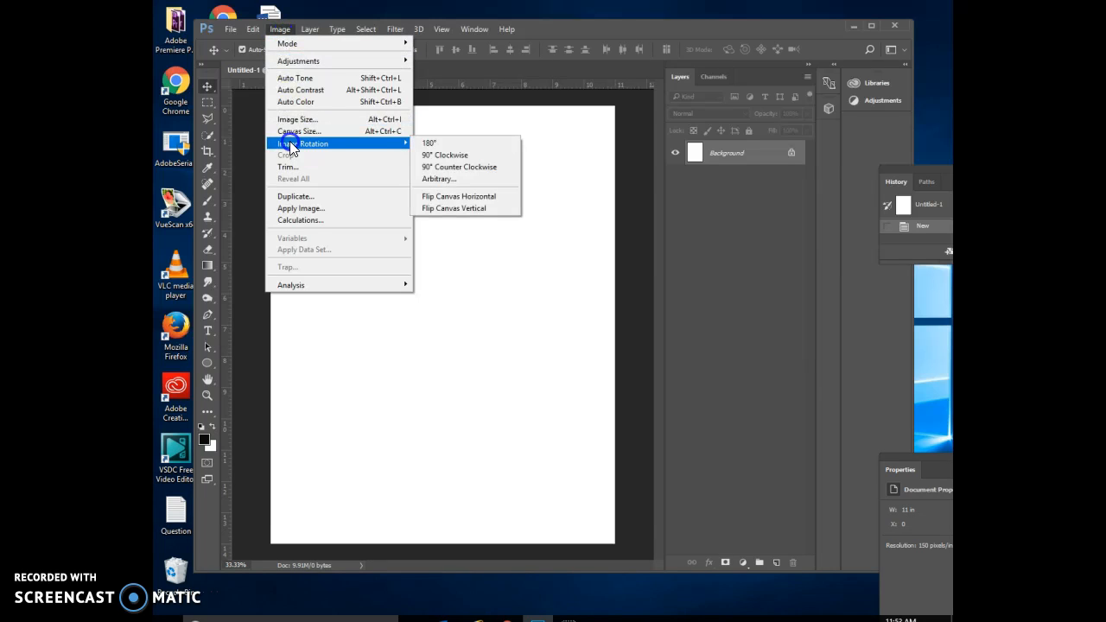
left_click(423, 155)
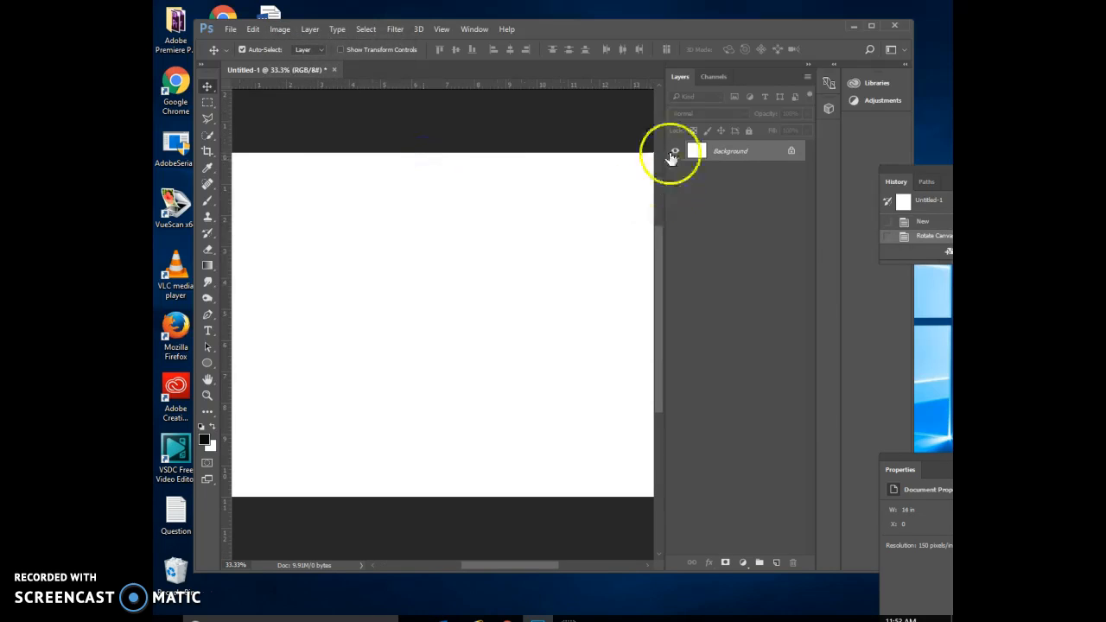
Try to enlarge the workspace to fit the rotated canvas, making the program window slightly taller.
left_click_drag(665, 224, 665, 225)
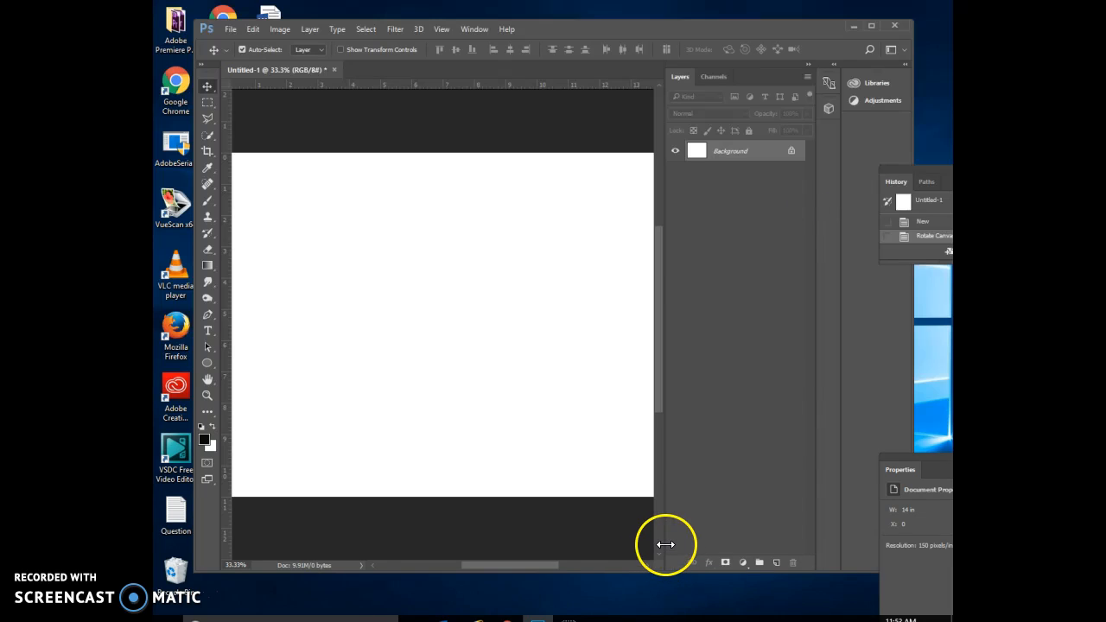
left_click_drag(825, 545, 880, 545)
left_click_drag(536, 571, 486, 585)
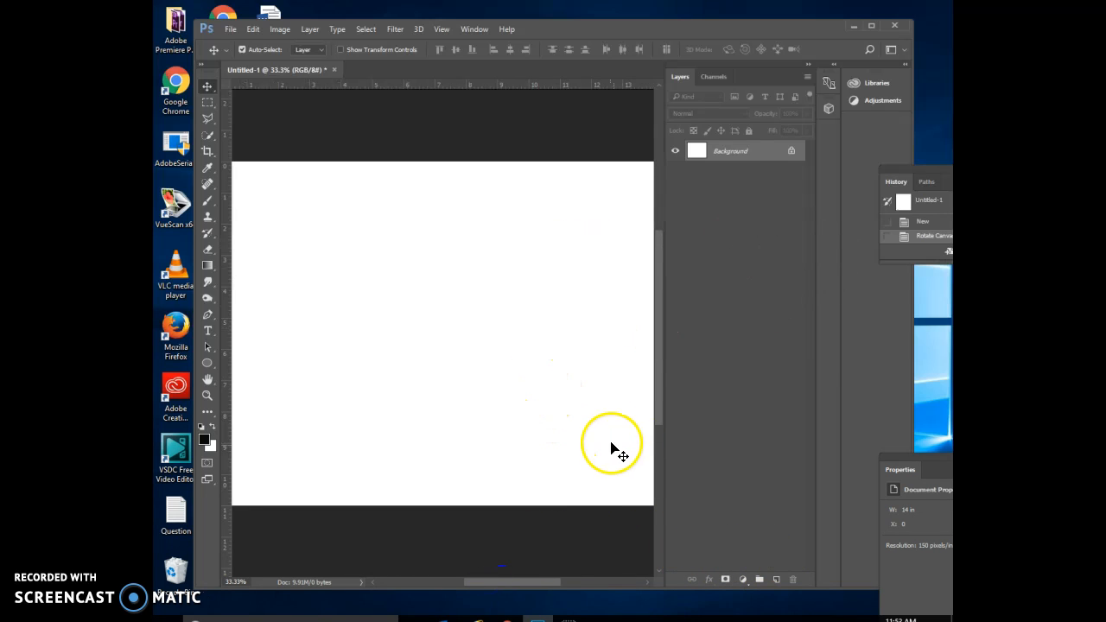
Fill the background with the near-black foreground colour 090907 using the Paint Bucket tool.
left_click(206, 437)
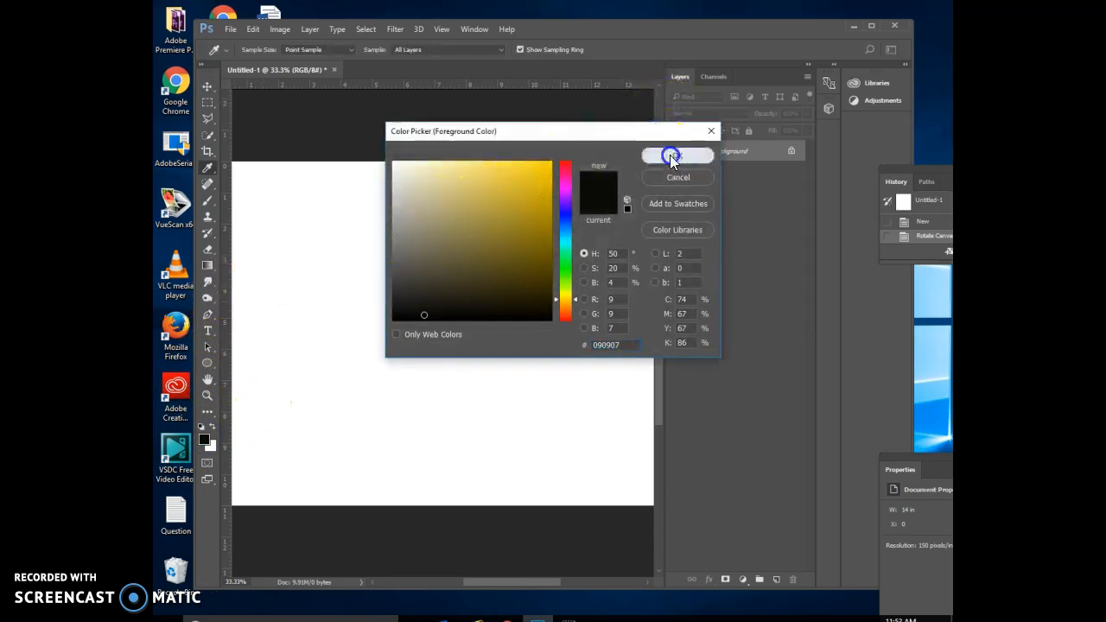
left_click(672, 156)
left_click(206, 268)
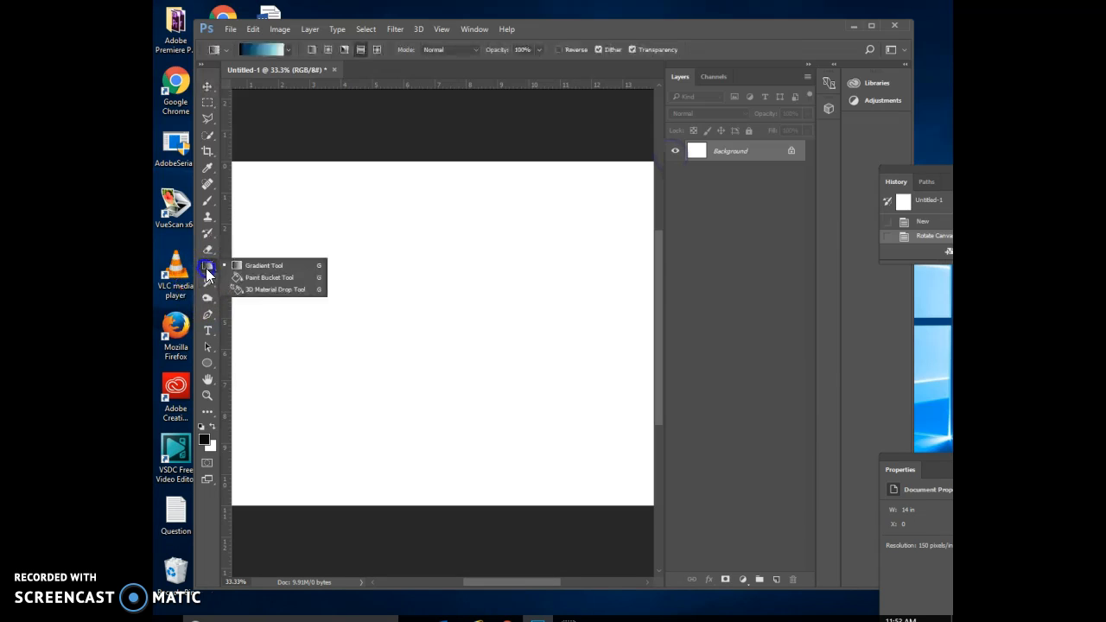
left_click(262, 277)
left_click(285, 273)
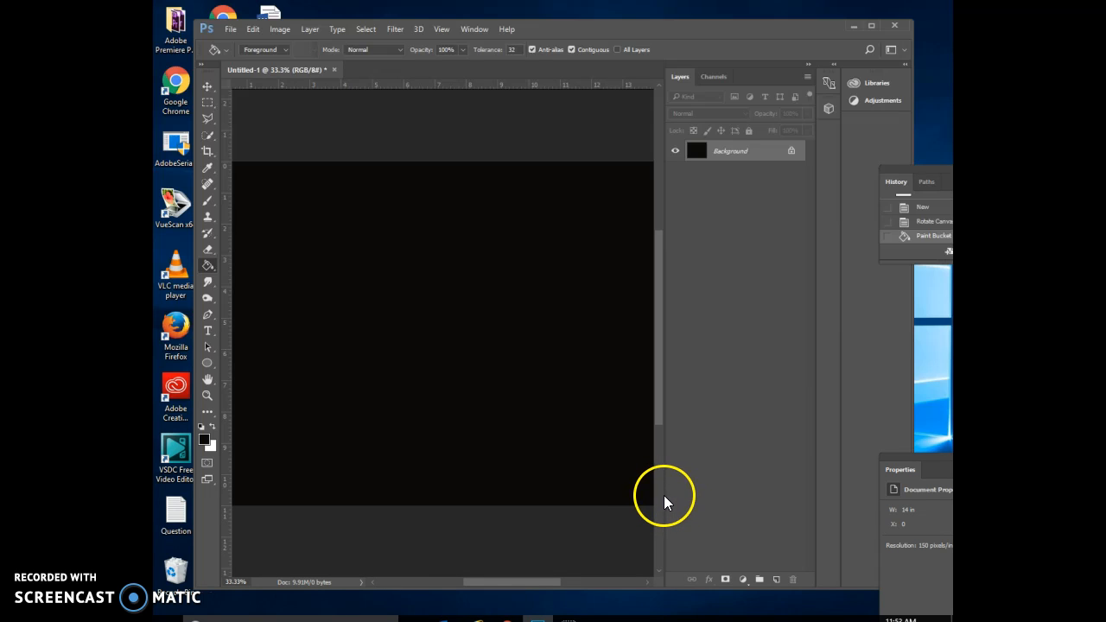
Reposition the program window and undock the Layers panel from the canvas area to show the whole canvas.
left_click_drag(668, 496, 863, 489)
left_click(755, 26)
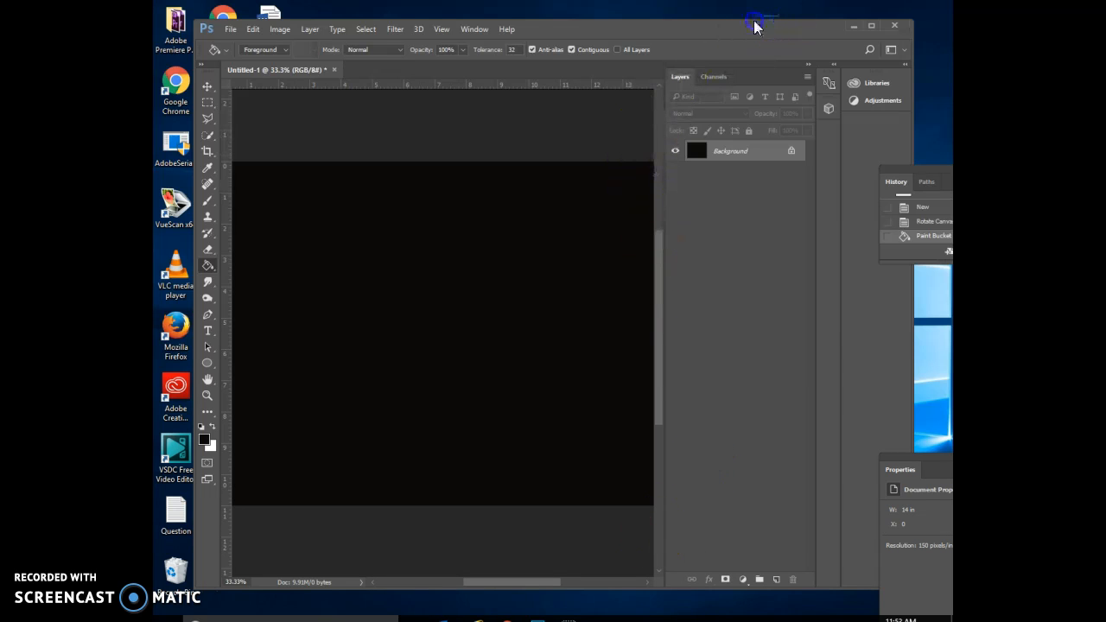
left_click_drag(738, 30, 697, 18)
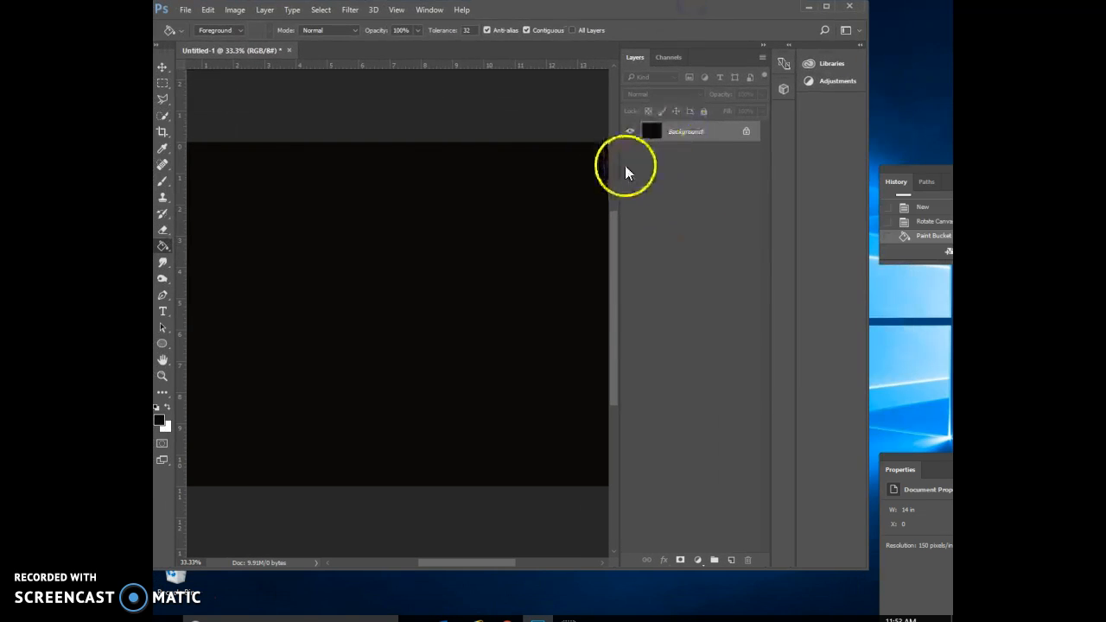
left_click(736, 165)
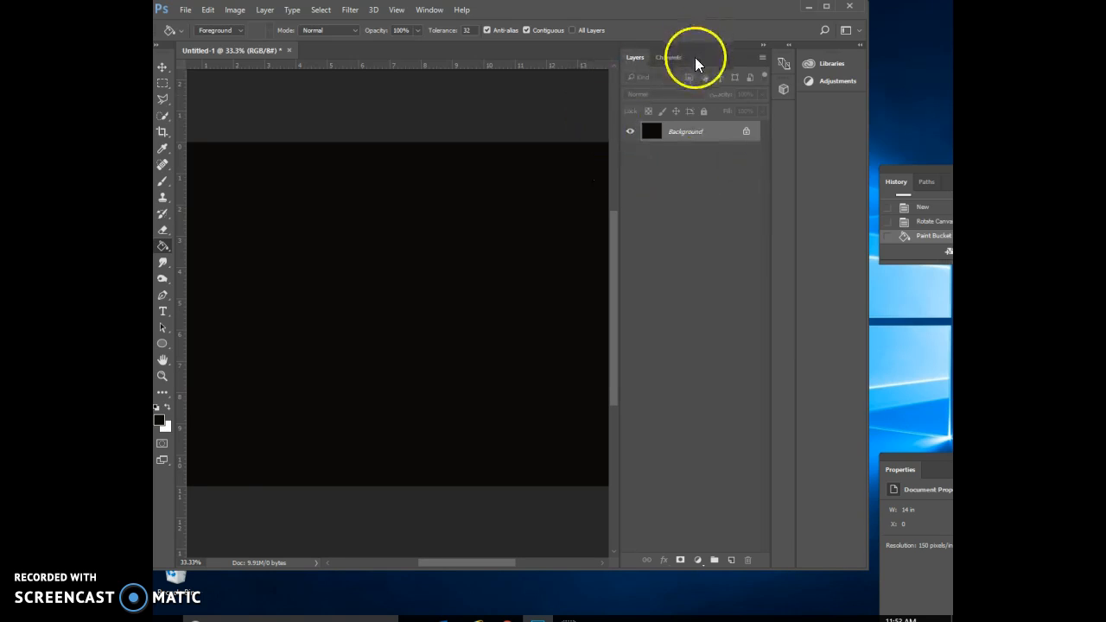
left_click_drag(697, 64, 835, 35)
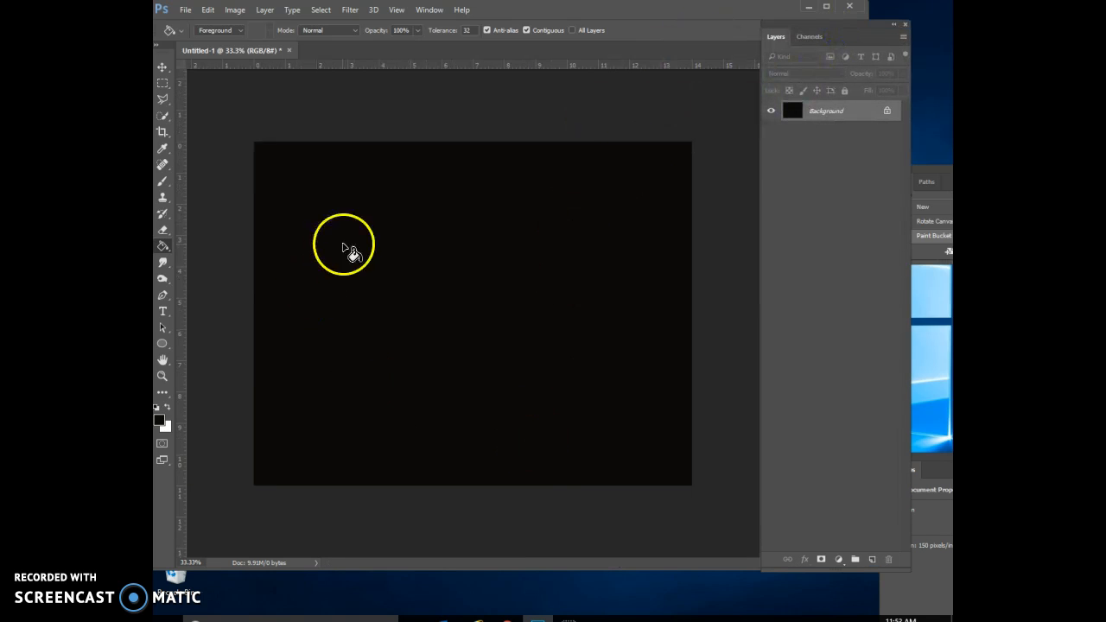
Set the Type tool's font size to 72 pt and start a text line near the middle of the black canvas.
left_click(162, 311)
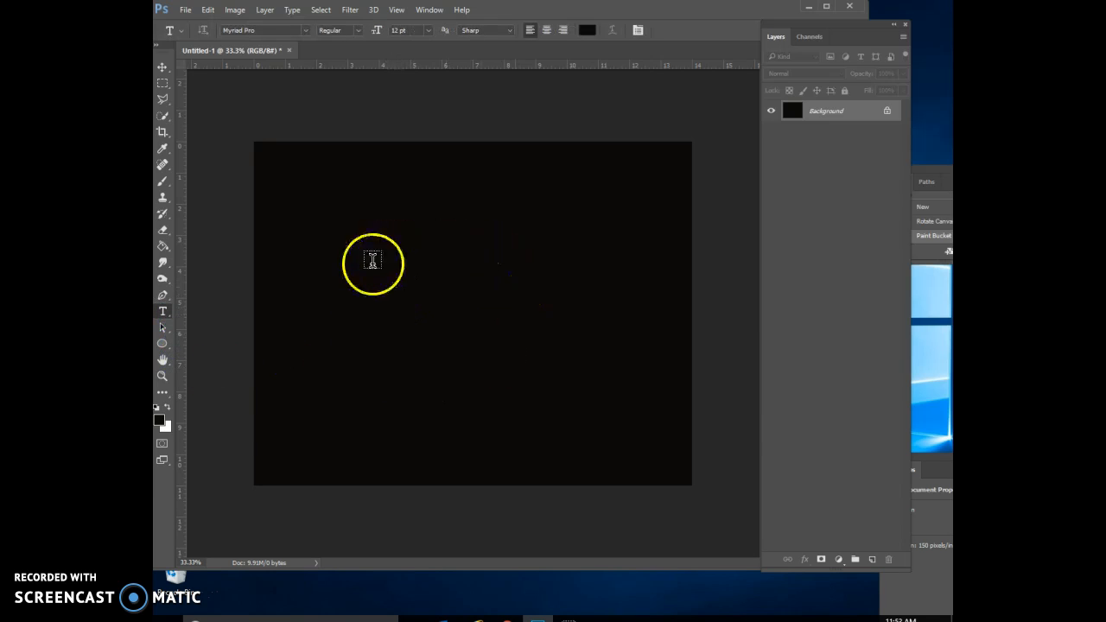
left_click(308, 31)
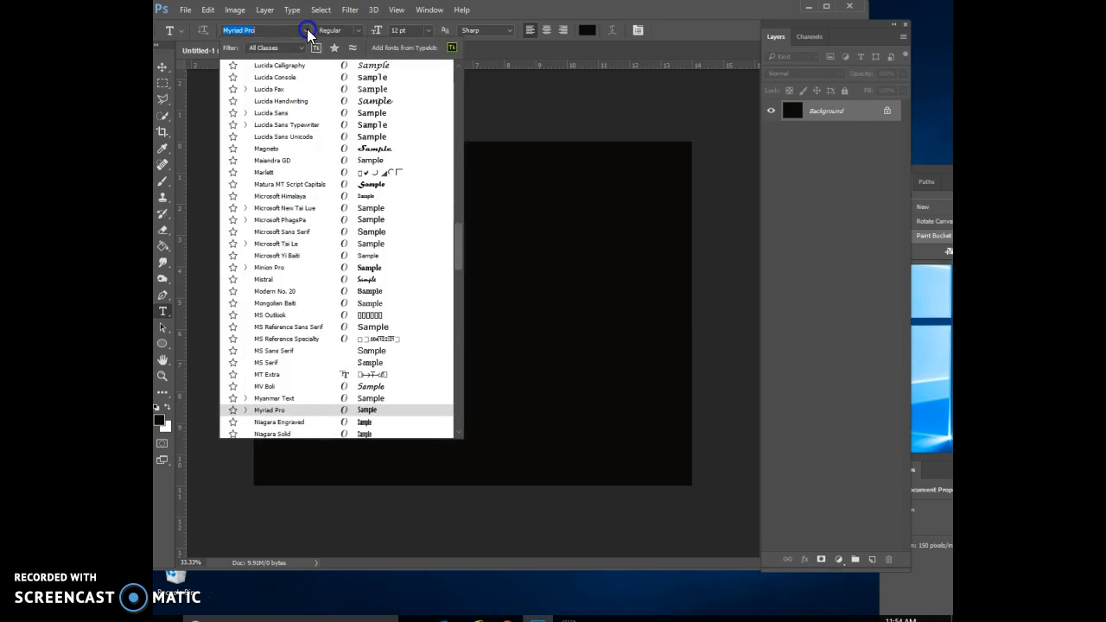
left_click(309, 32)
left_click(309, 32)
left_click(429, 30)
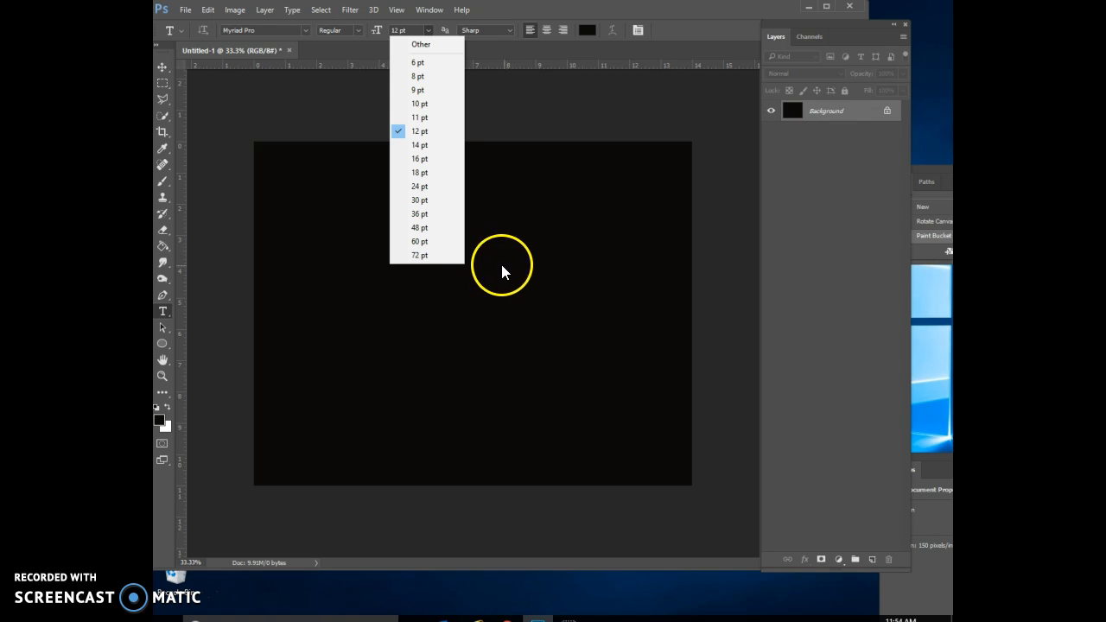
left_click(440, 256)
left_click(375, 310)
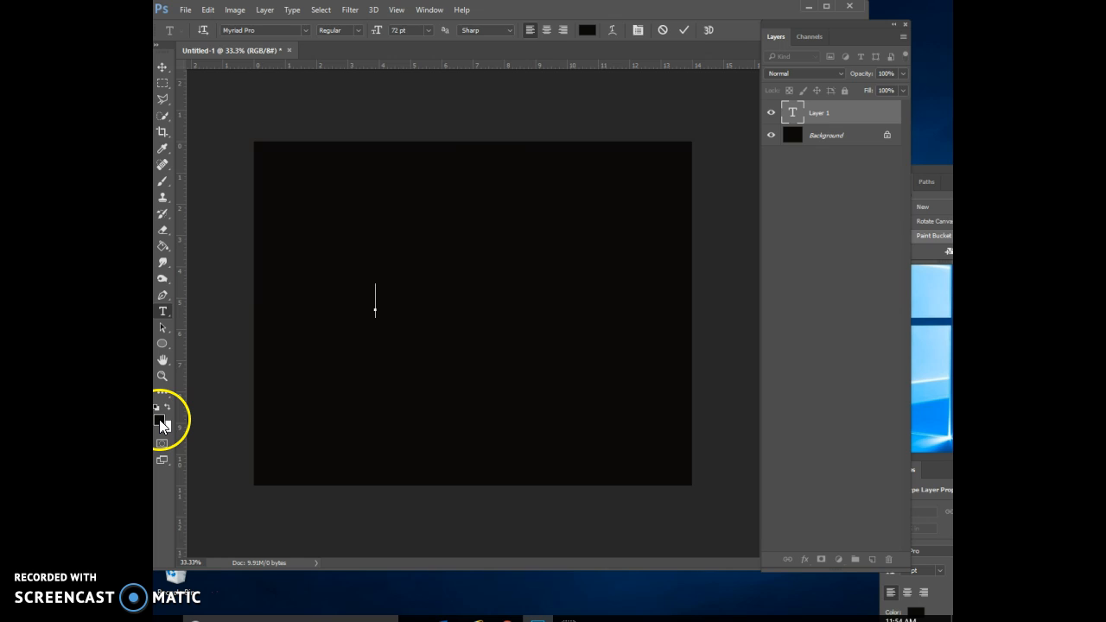
Set the text colour to pale yellow f6e387.
left_click(587, 30)
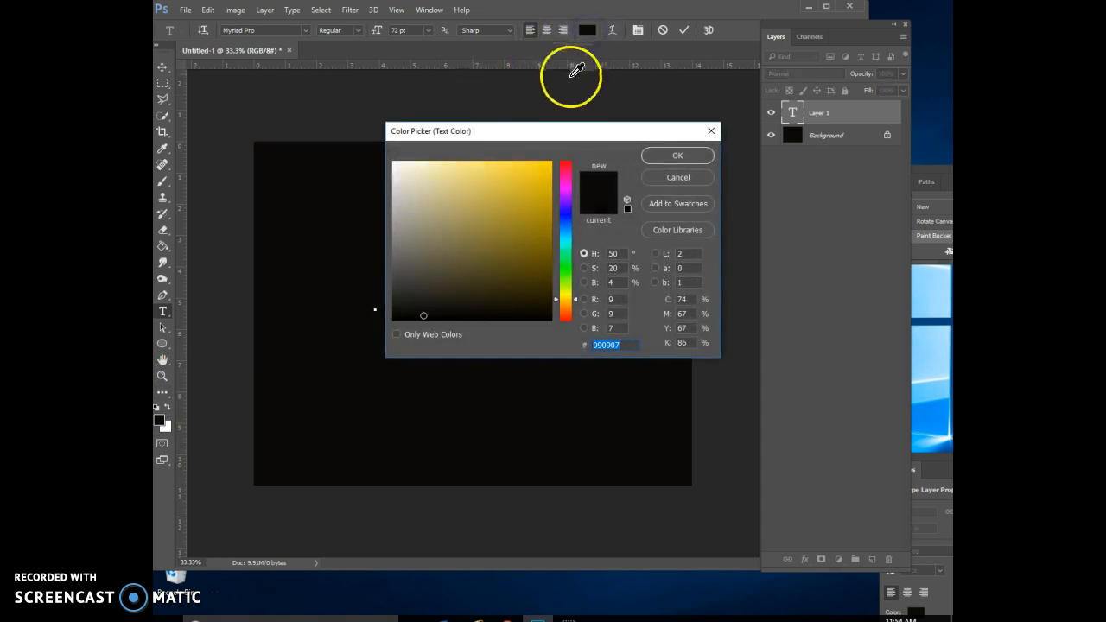
left_click(464, 167)
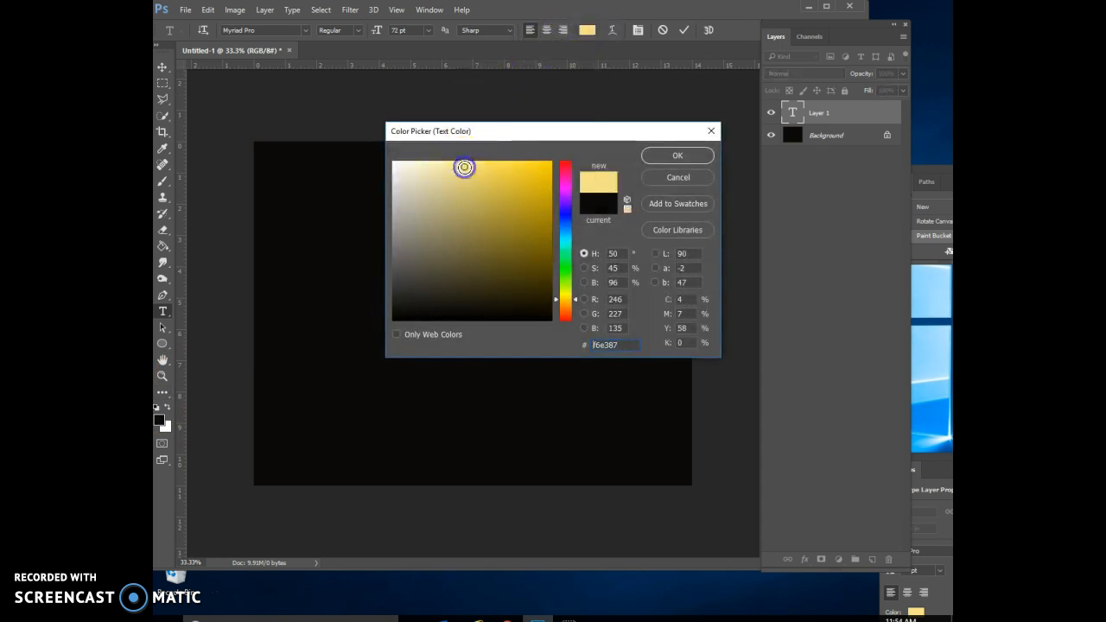
left_click(678, 155)
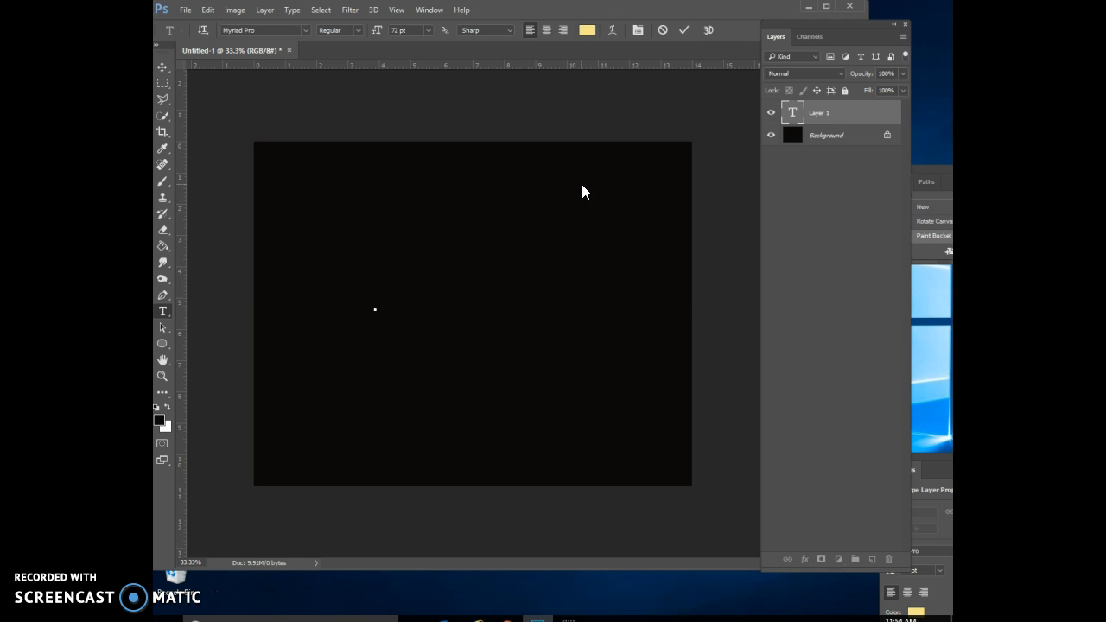
Enter the text "Morning Has Broken" on the canvas, correcting any typing errors.
type("ning")
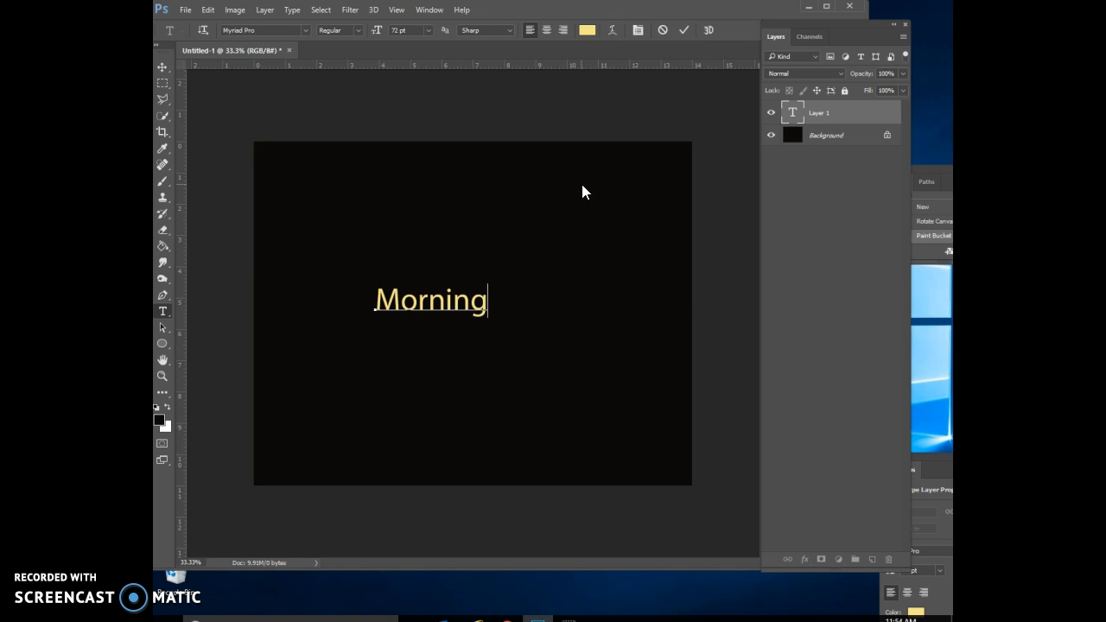
type(" Has")
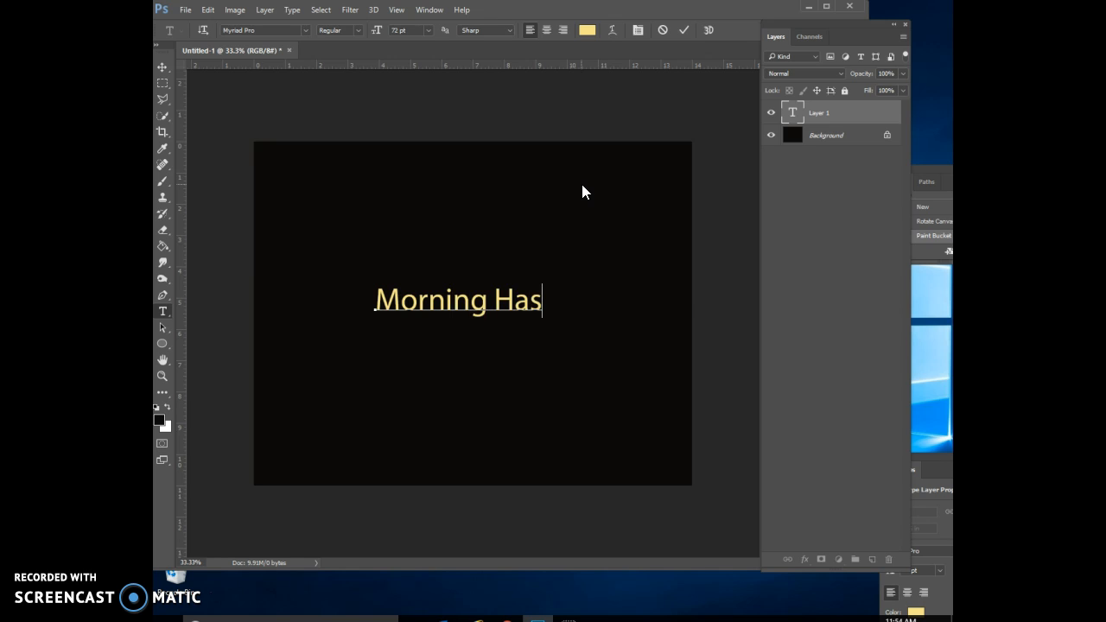
key("BackSpace")
key("BackSpace")
type("Brokenm")
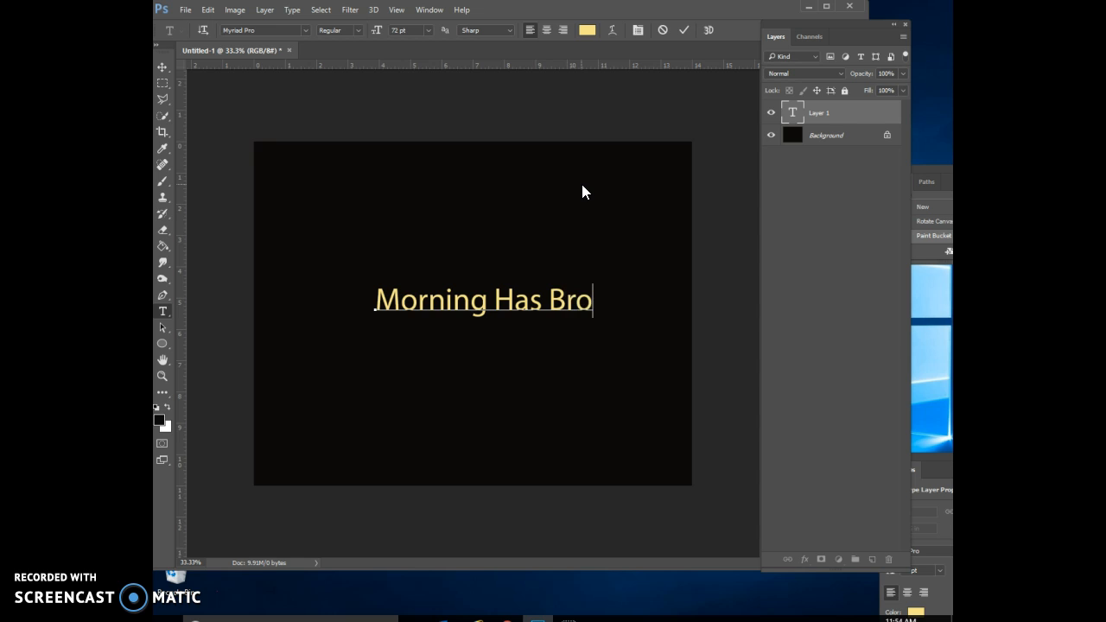
key("BackSpace")
key("BackSpace")
key("BackSpace")
type("n")
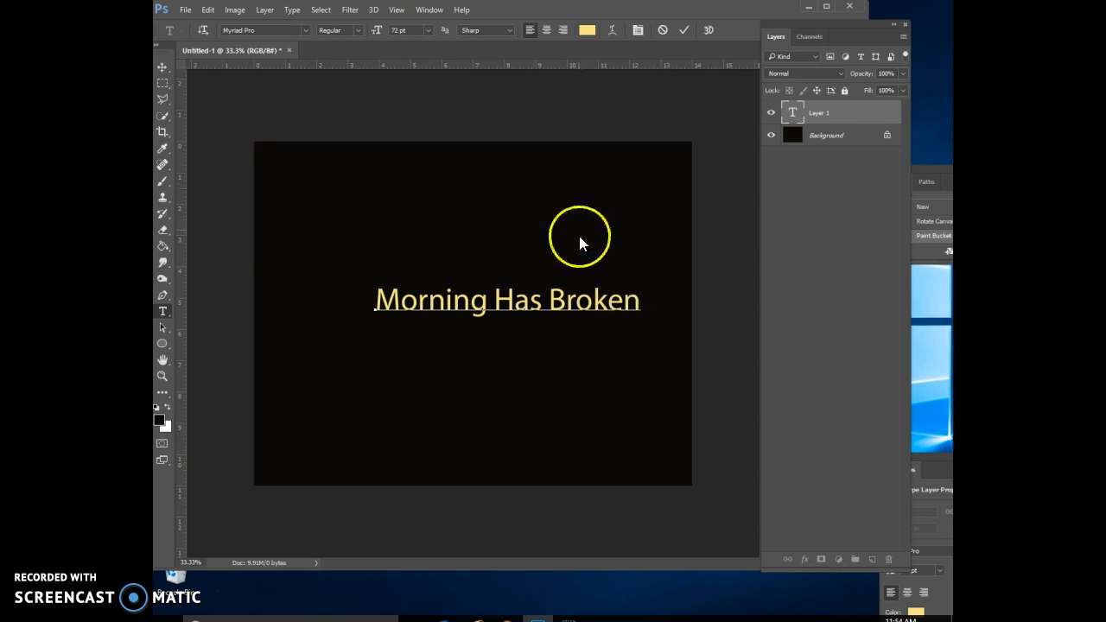
Select the whole "Morning Has Broken" text and try the fonts Agency FB and Arial Rounded MT Bold on it.
left_click_drag(641, 300, 376, 301)
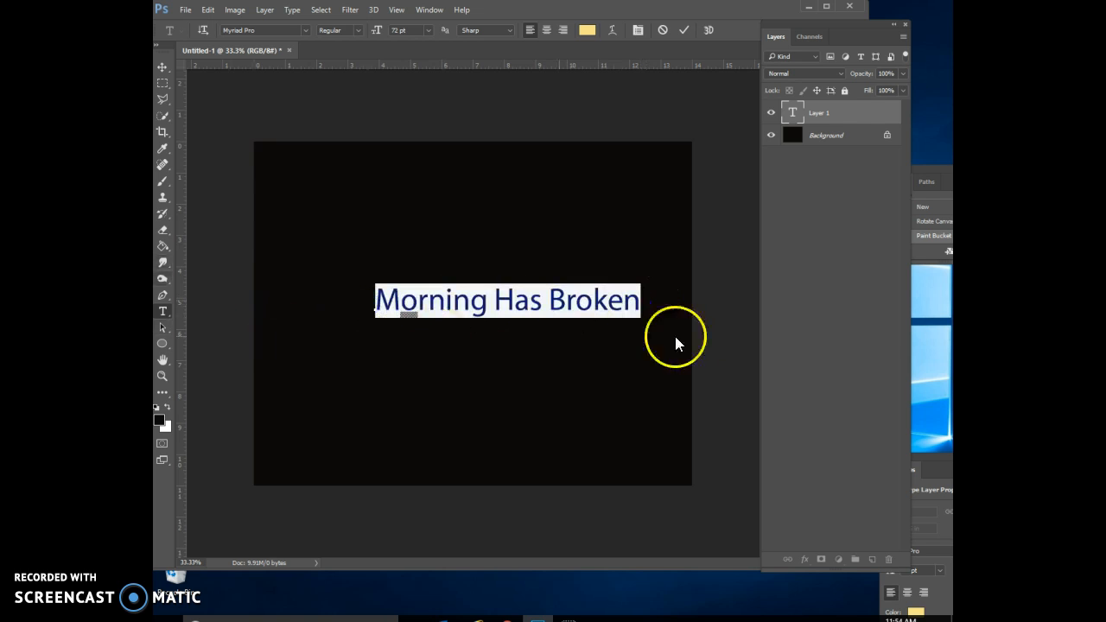
left_click(304, 31)
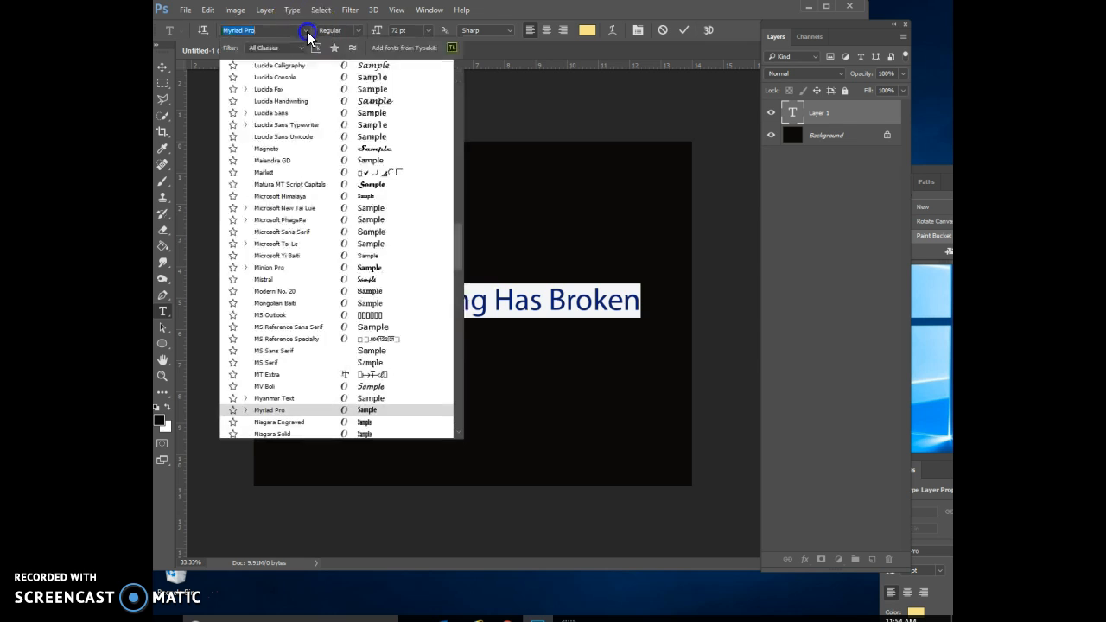
left_click_drag(459, 242, 450, 62)
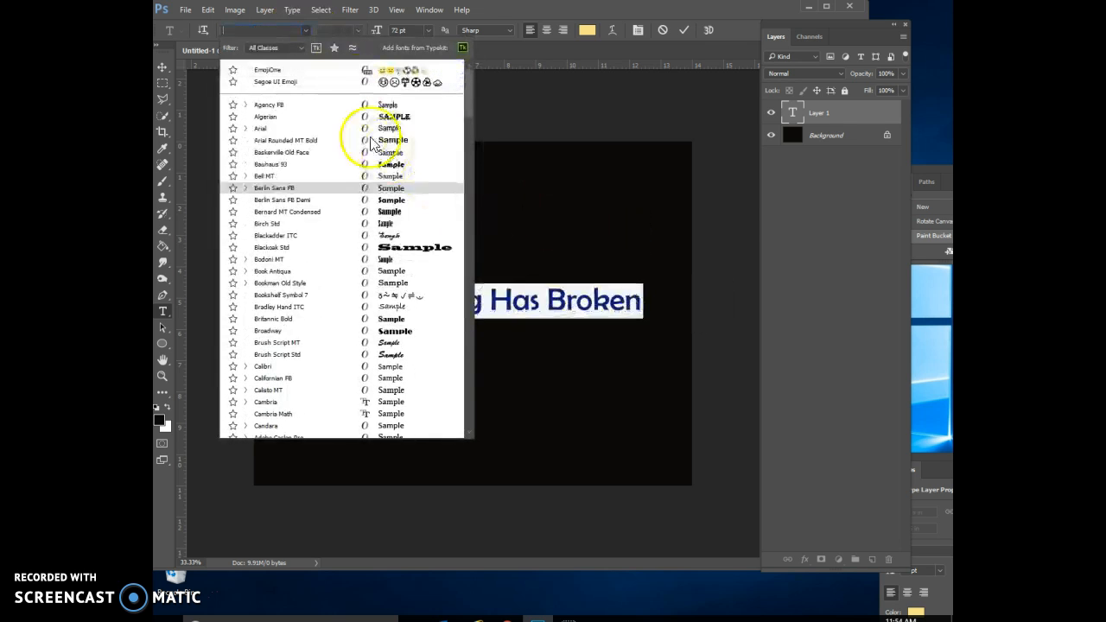
left_click(312, 106)
left_click(276, 30)
left_click(307, 31)
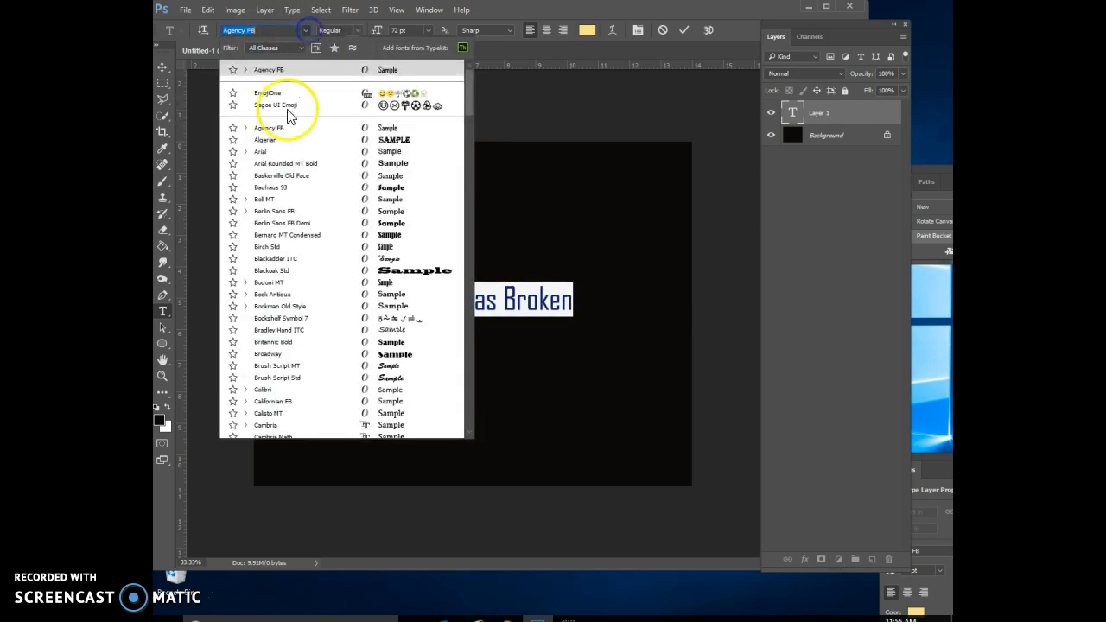
left_click(277, 167)
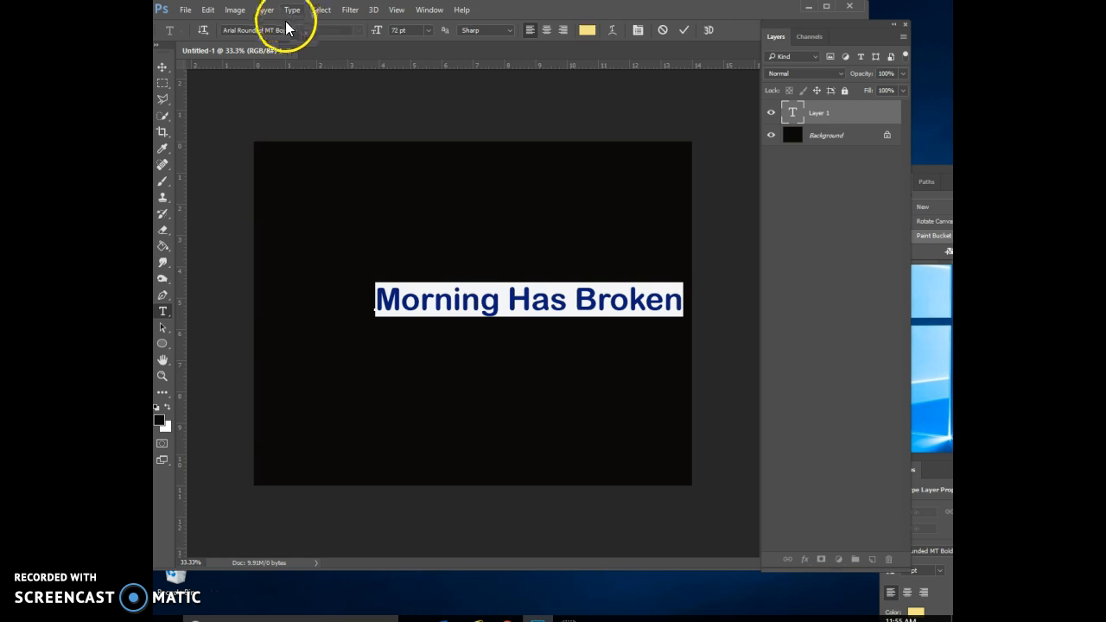
Try the fonts Berlin Sans FB and Birch Std on the selected text.
left_click(307, 30)
left_click(294, 223)
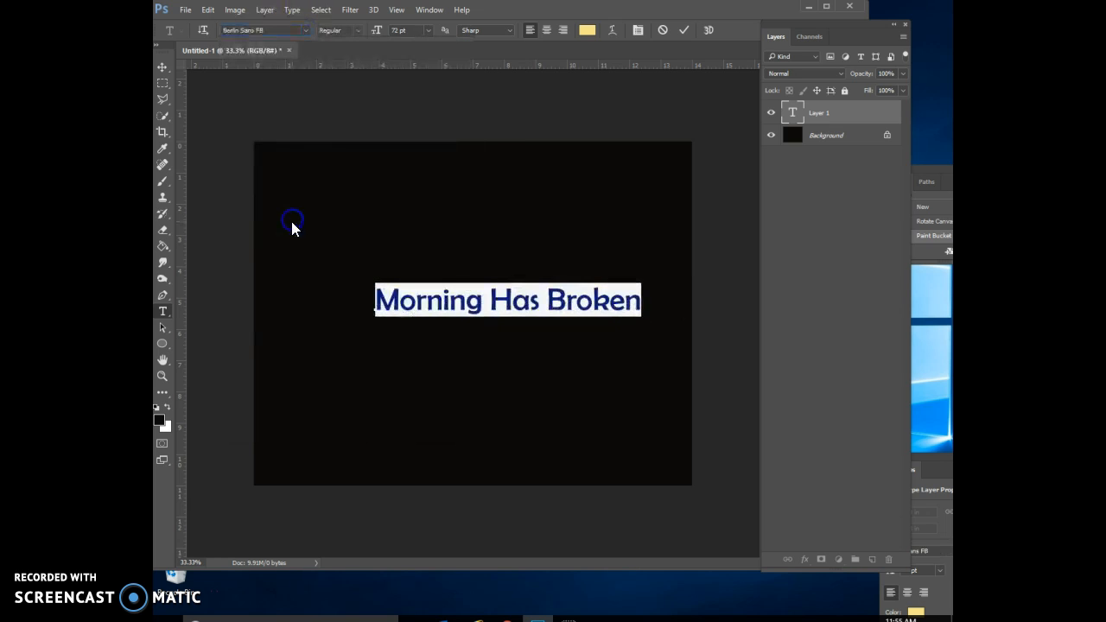
left_click(304, 32)
left_click(270, 194)
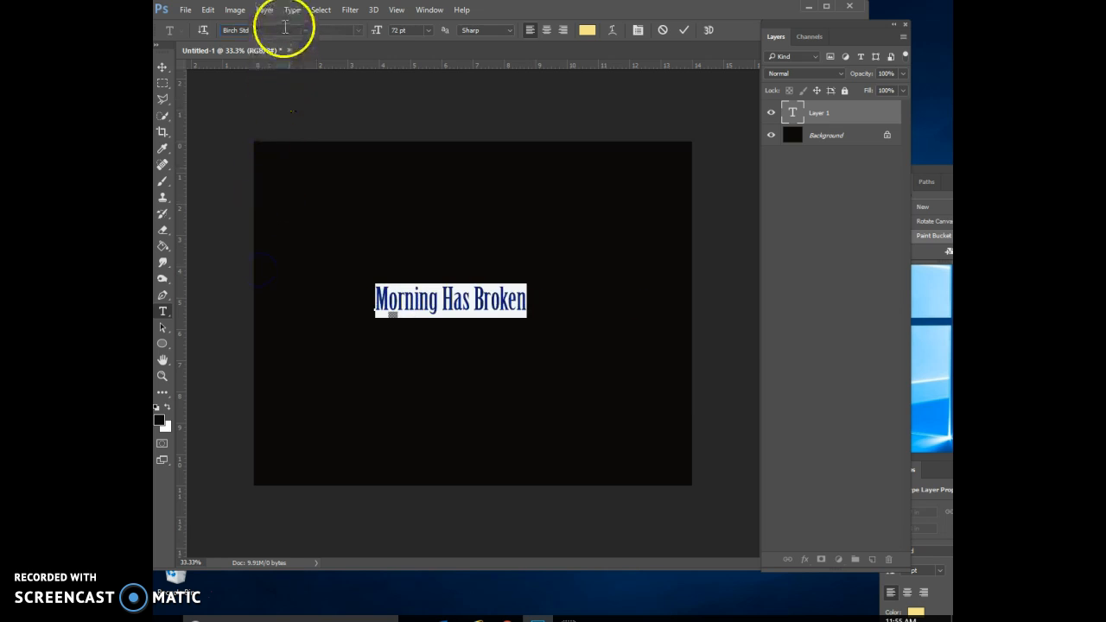
Try Book Antiqua on the selected text and change its font to Blackoak Std.
left_click(306, 33)
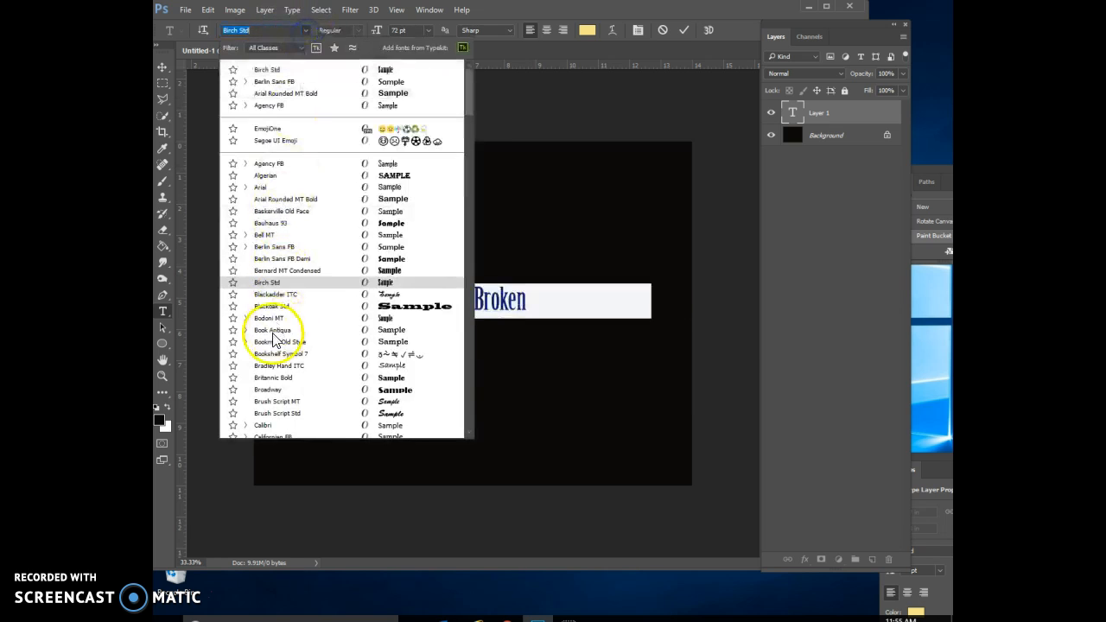
left_click(271, 332)
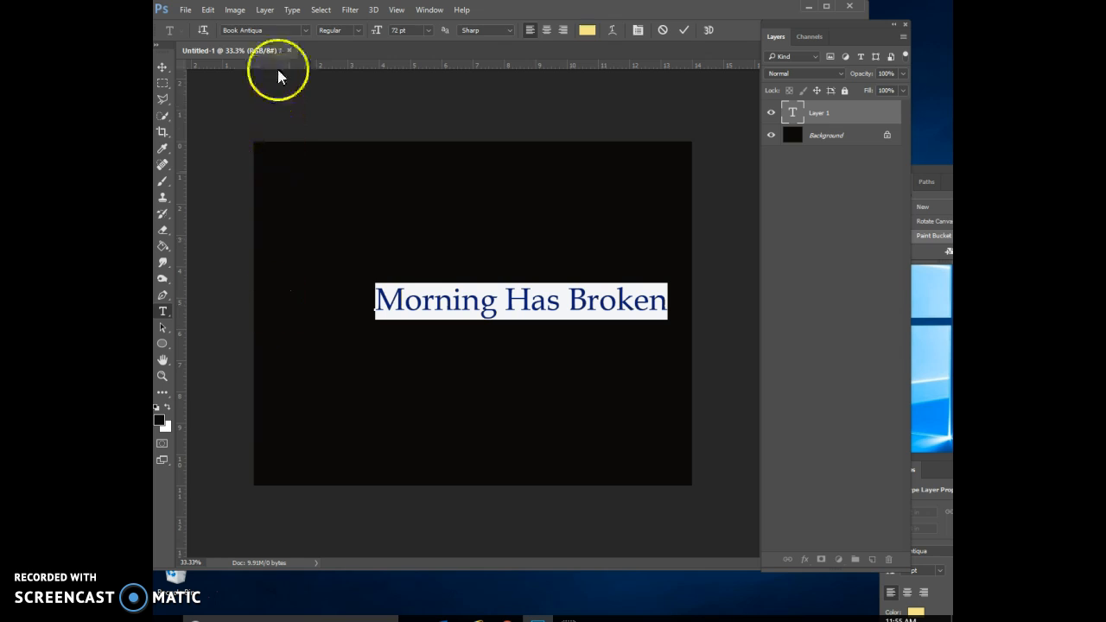
left_click(304, 31)
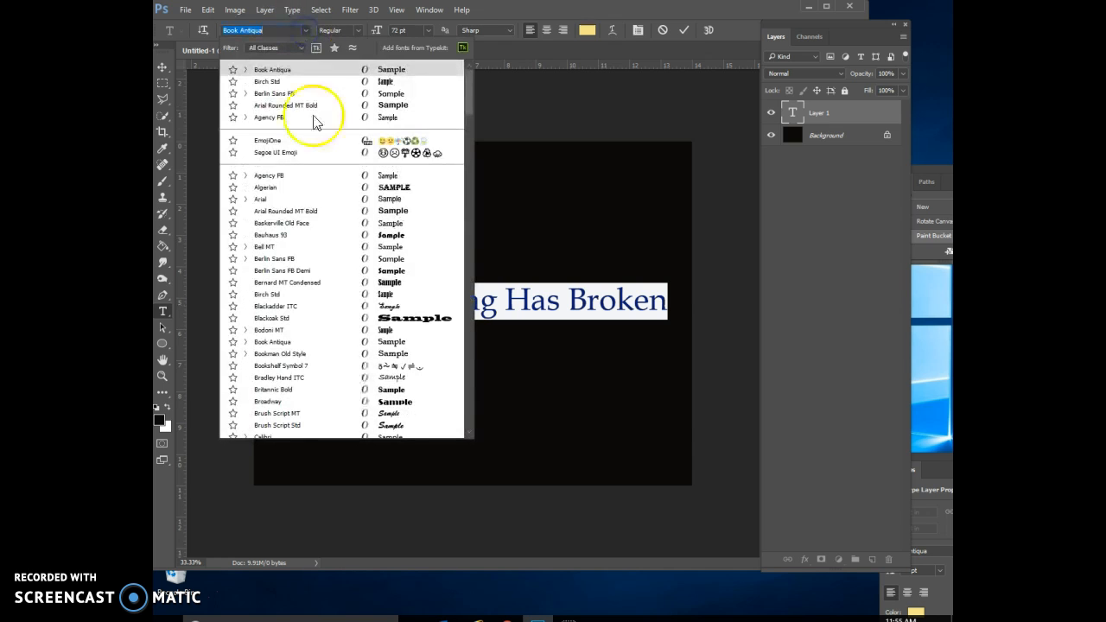
left_click(349, 318)
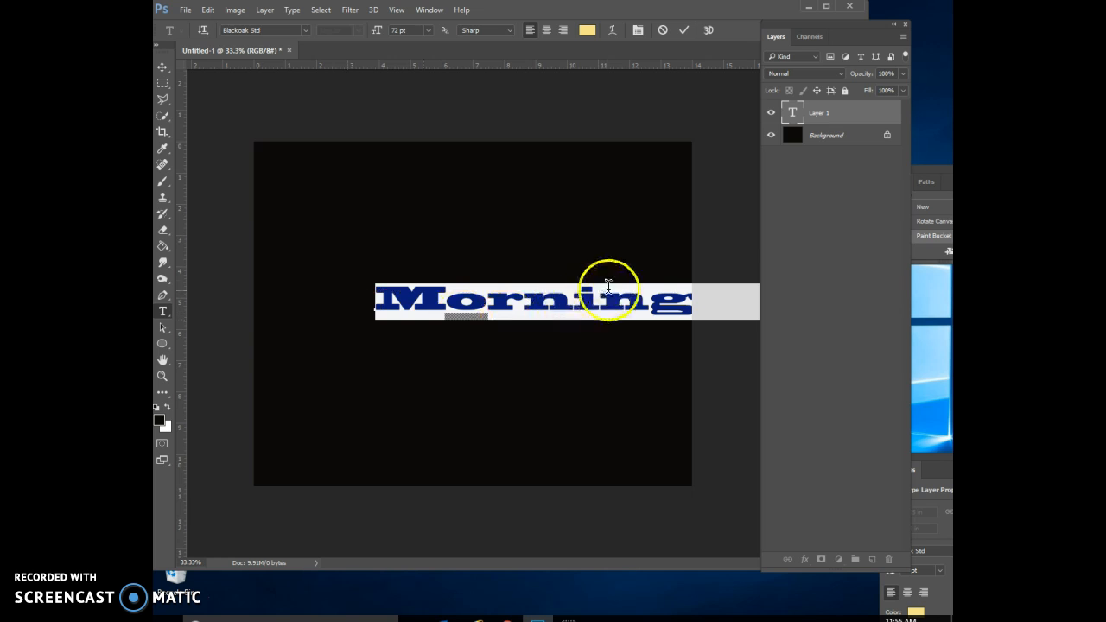
Try Bookman Old Style on the selected text and change its font to Britannic Bold.
left_click(310, 33)
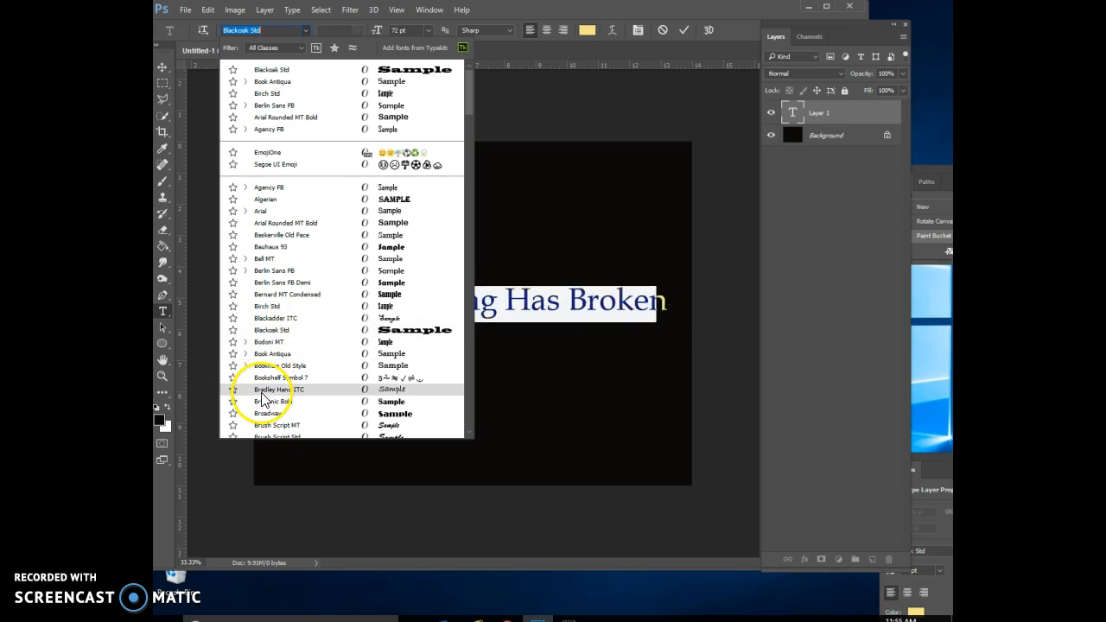
left_click(267, 367)
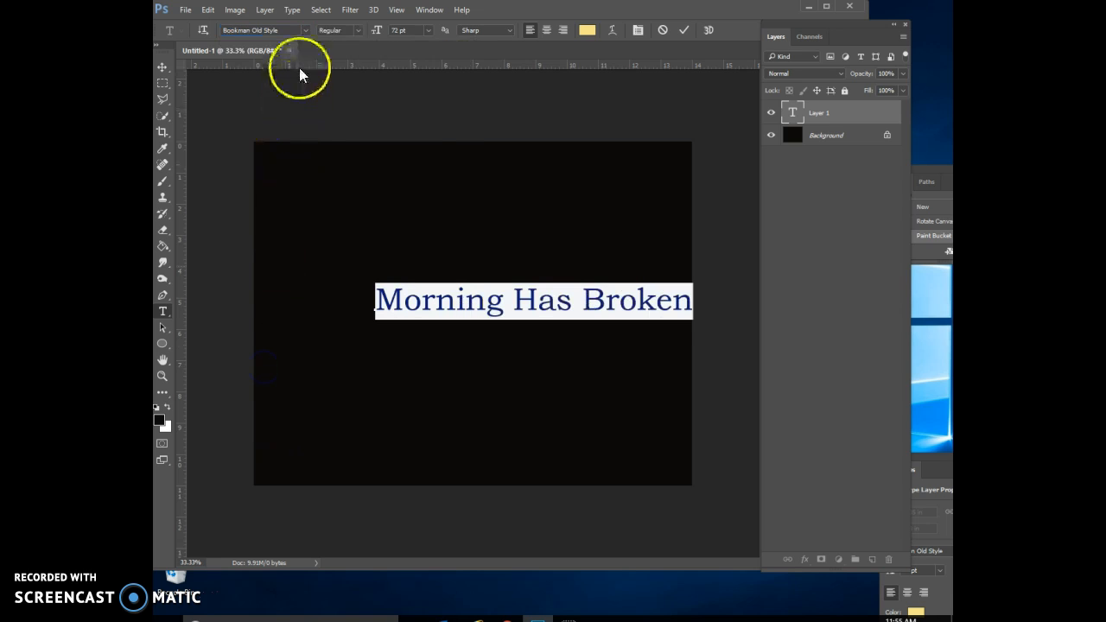
left_click(299, 33)
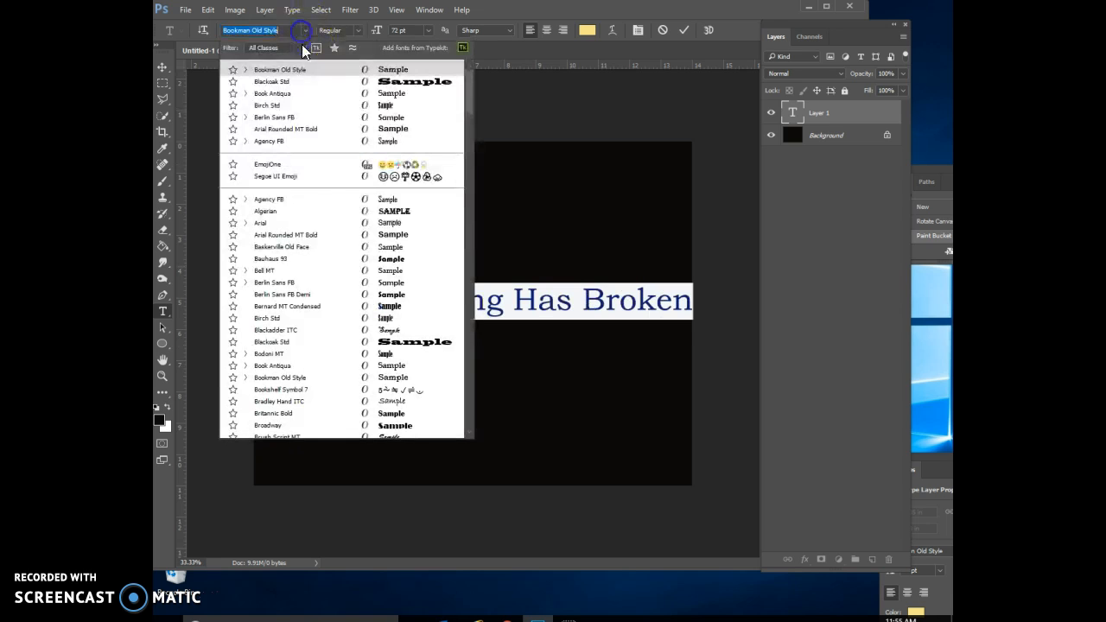
left_click(292, 414)
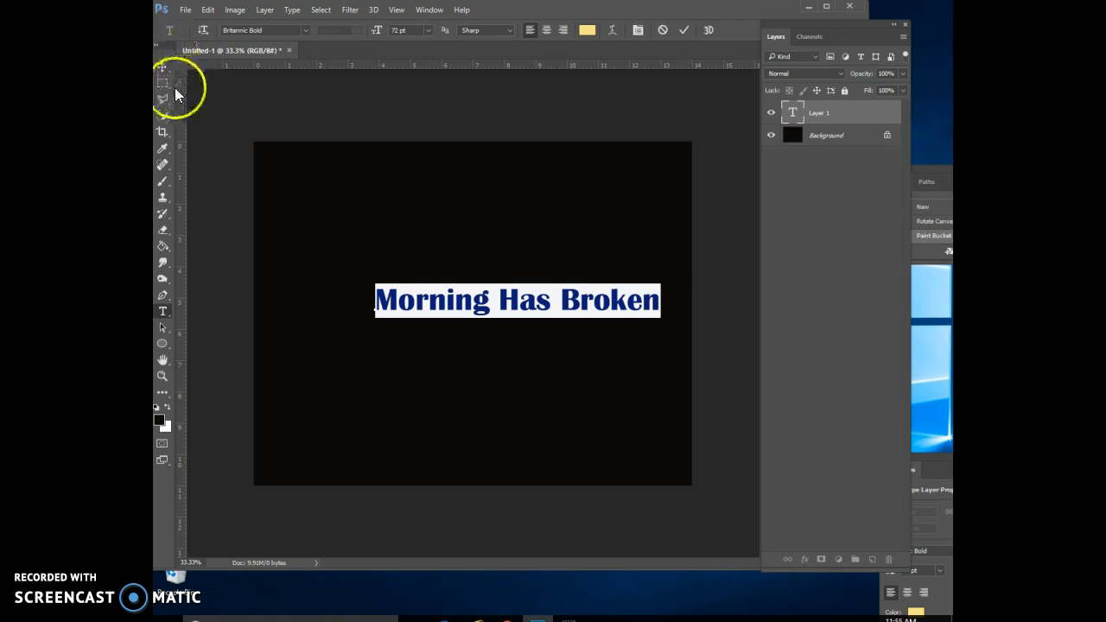
Move the "Morning Has Broken" text to the centre of the canvas and reselect all of its characters for editing.
left_click(161, 66)
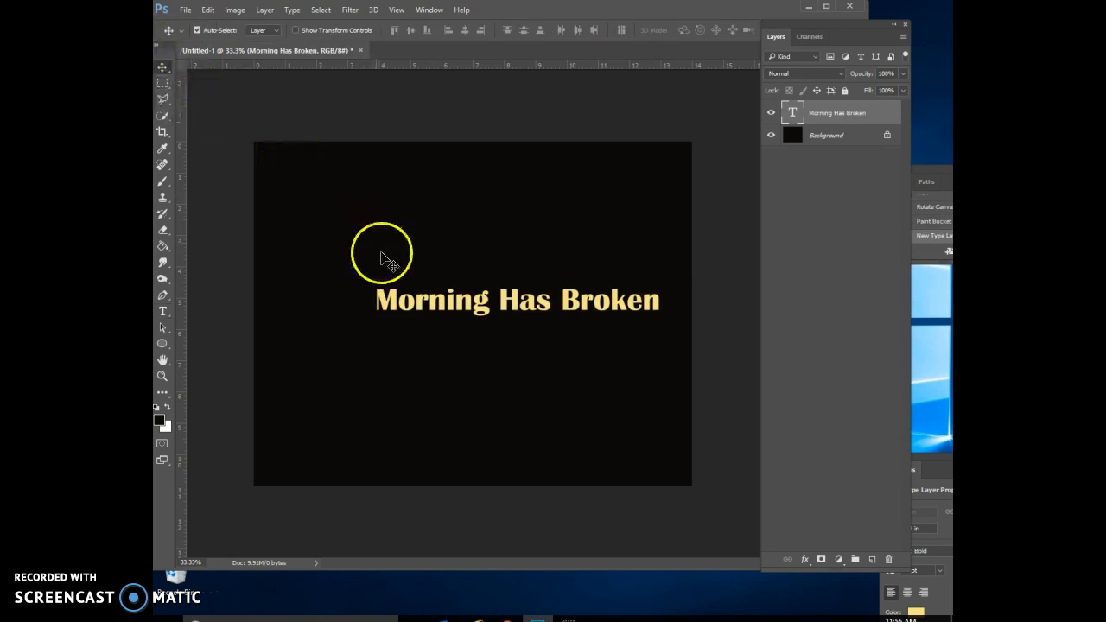
left_click_drag(405, 301, 361, 320)
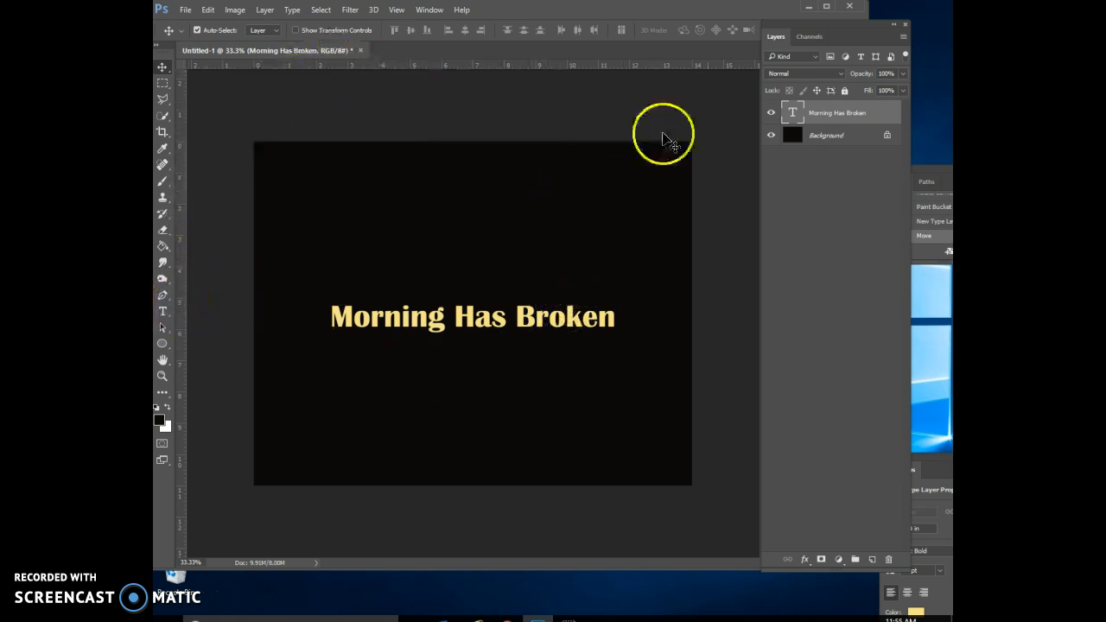
double_click(794, 114)
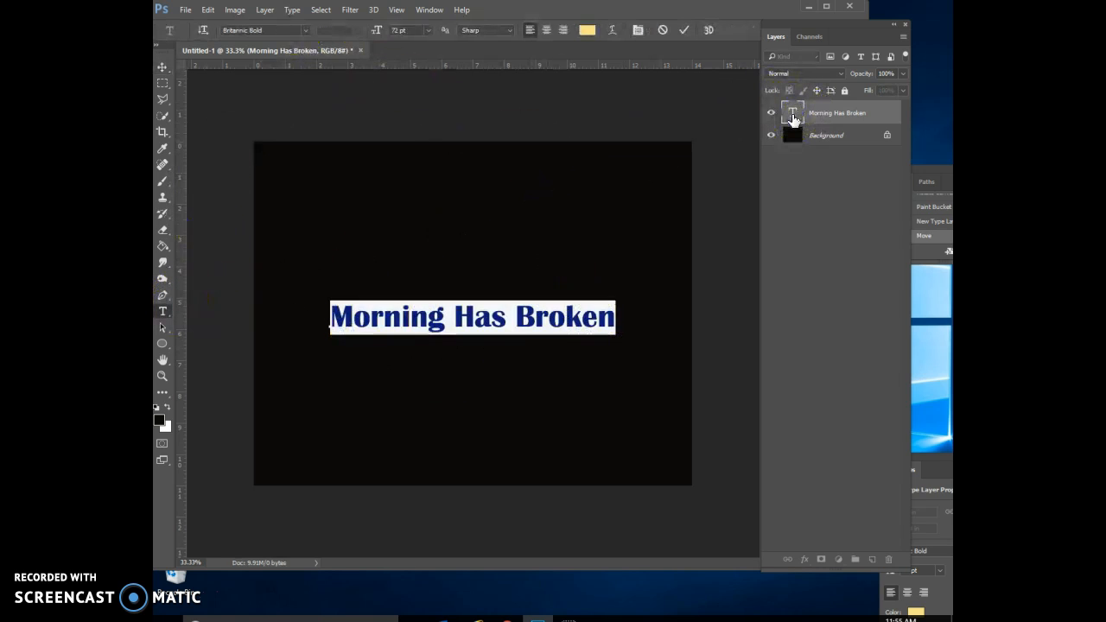
left_click(793, 116)
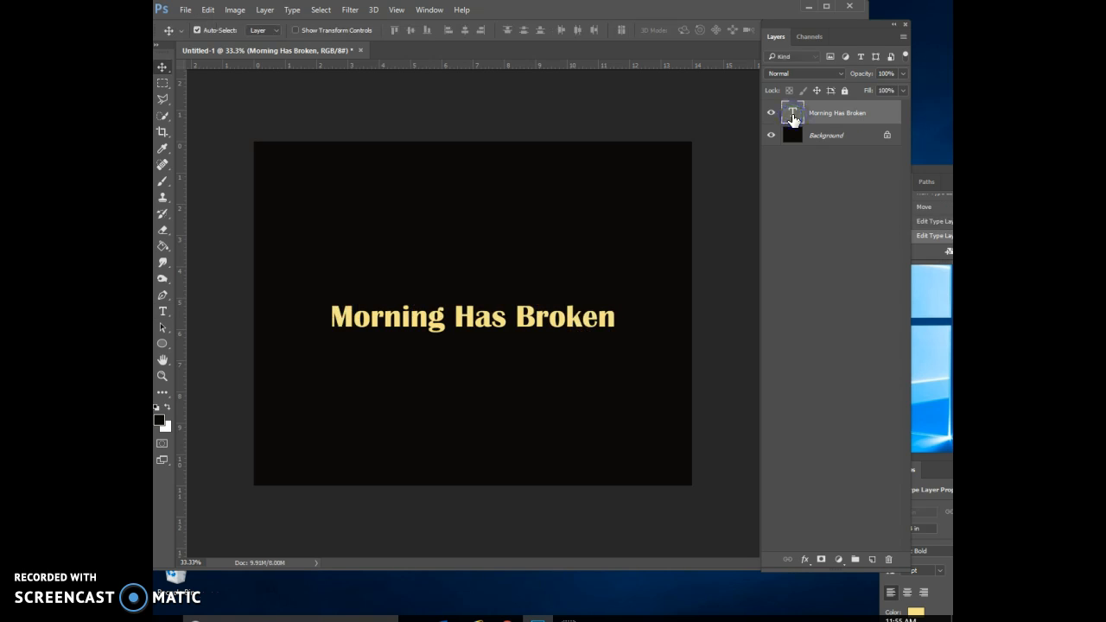
double_click(794, 117)
left_click(772, 116)
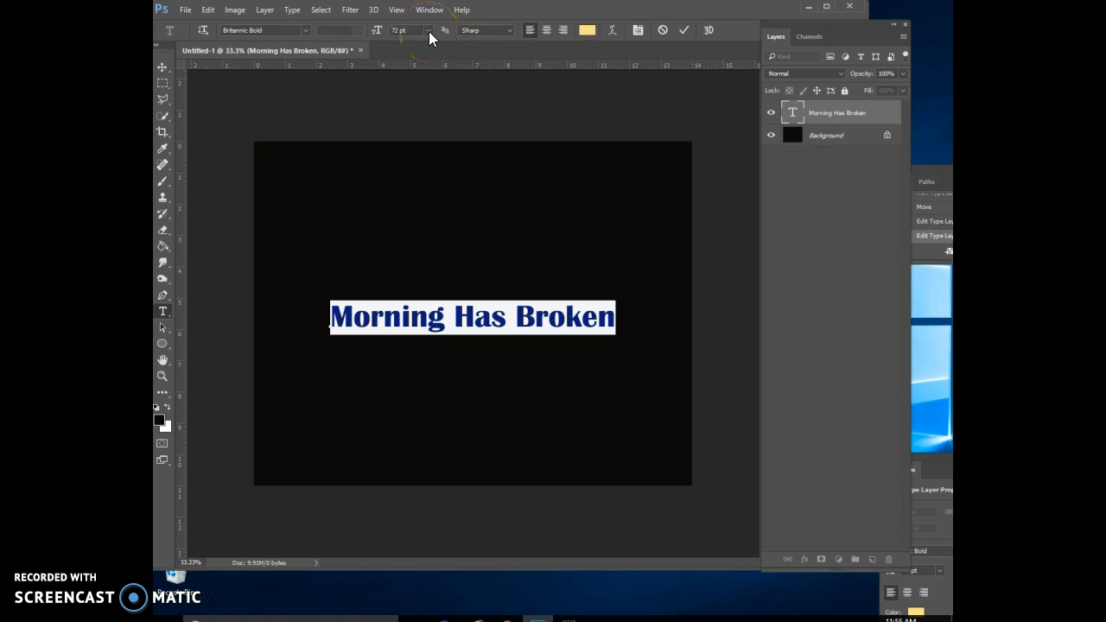
Try the Arc and Bulge warps on the text, adjusting Bulge to +16% bend and +11% horizontal and +1% vertical distortion, and cancel the warp.
left_click(613, 31)
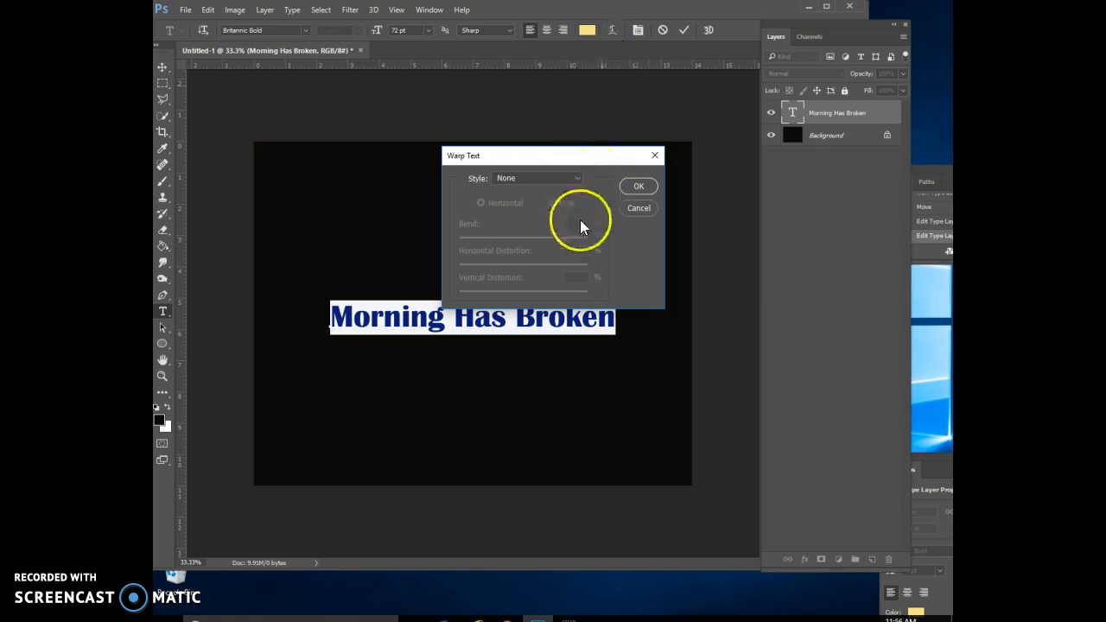
left_click(579, 178)
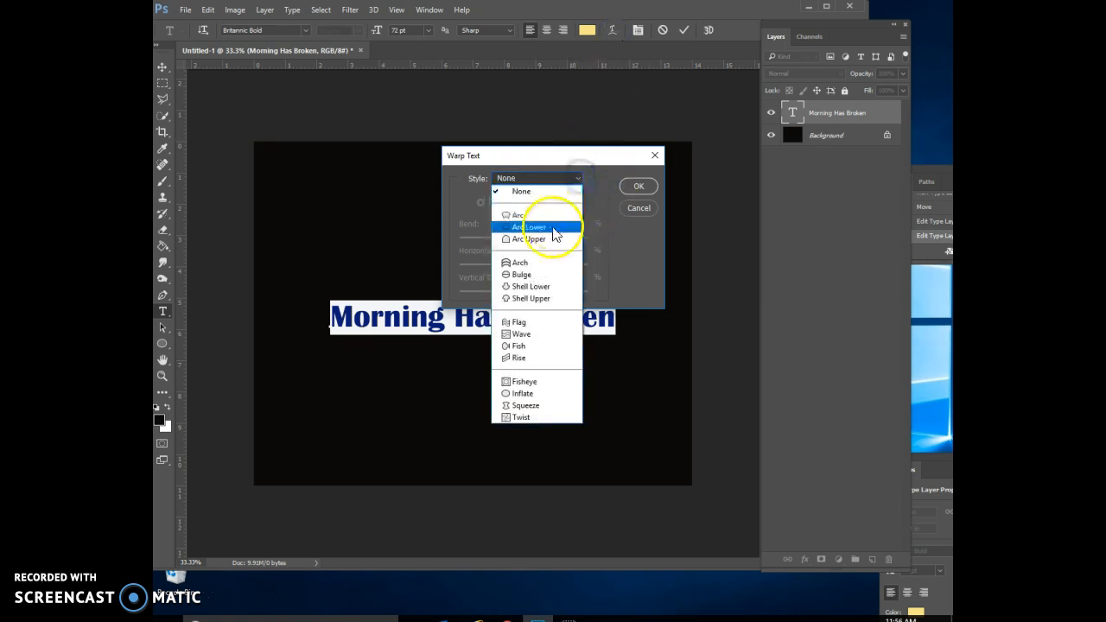
left_click(548, 215)
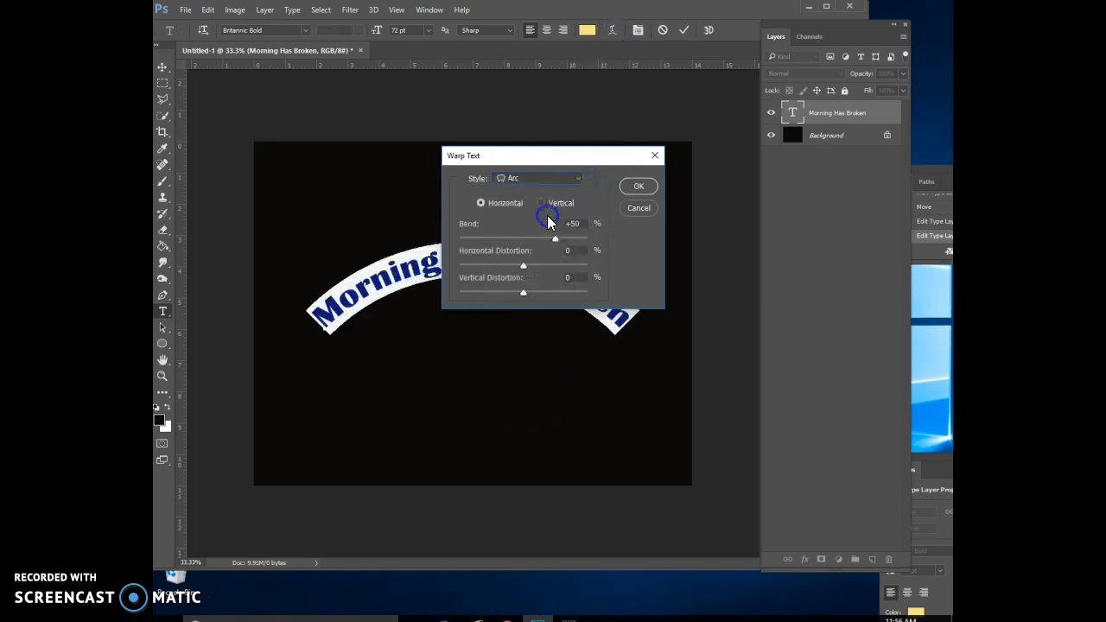
left_click(571, 177)
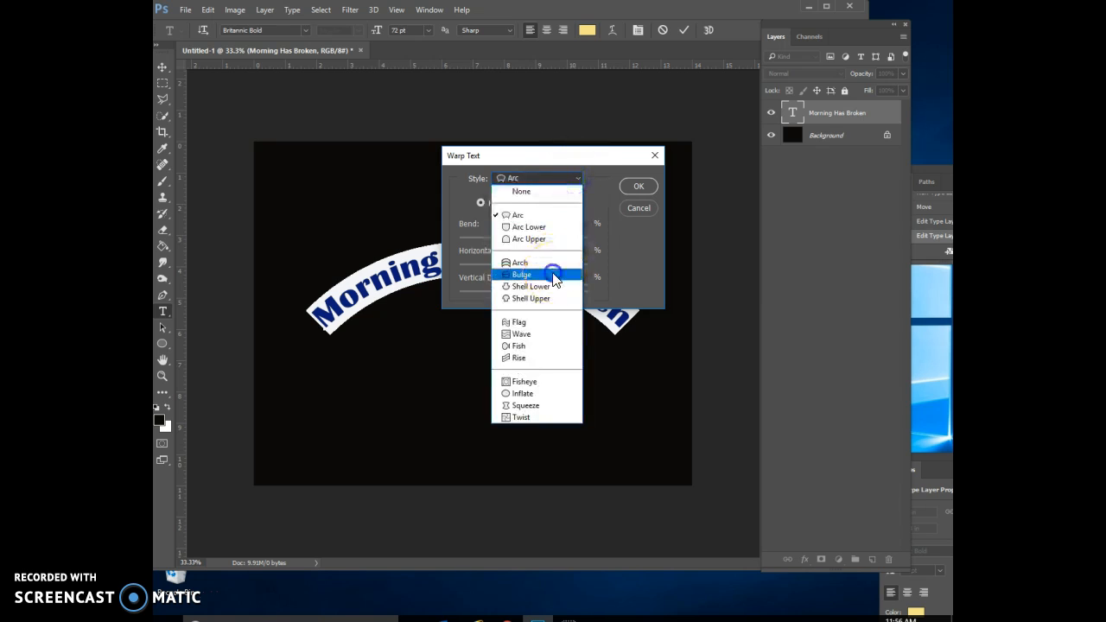
left_click(554, 275)
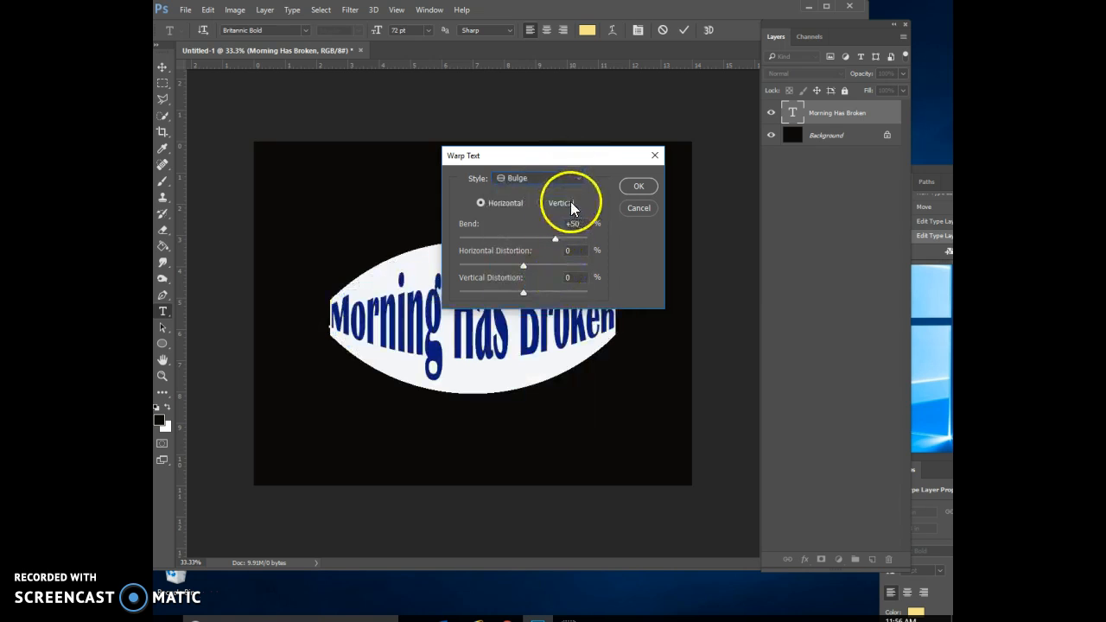
left_click_drag(524, 265, 525, 291)
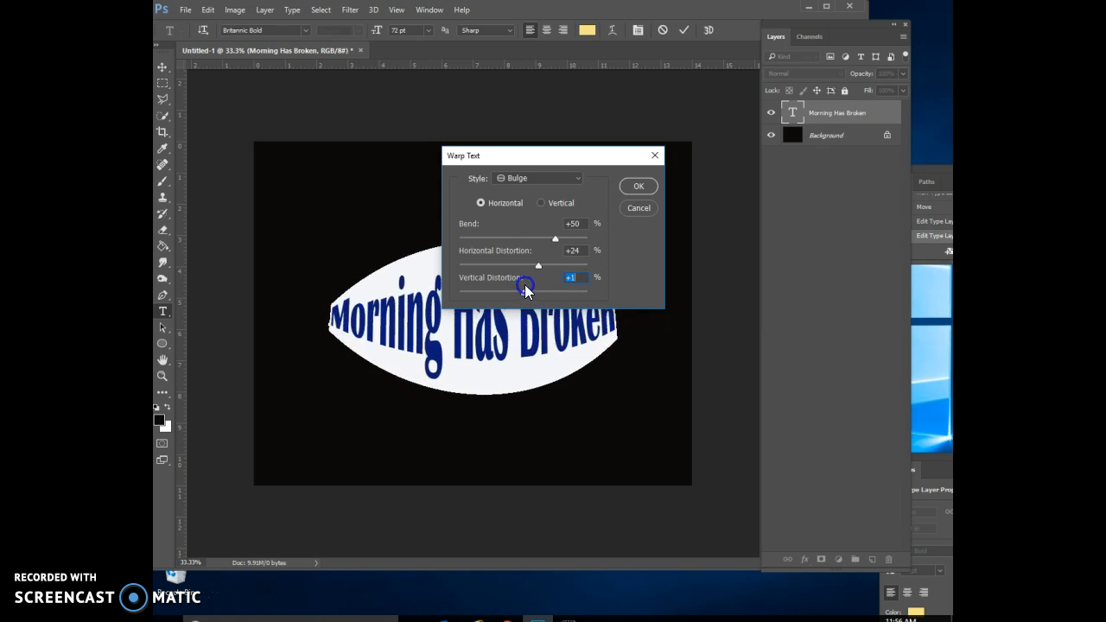
left_click_drag(551, 239, 532, 266)
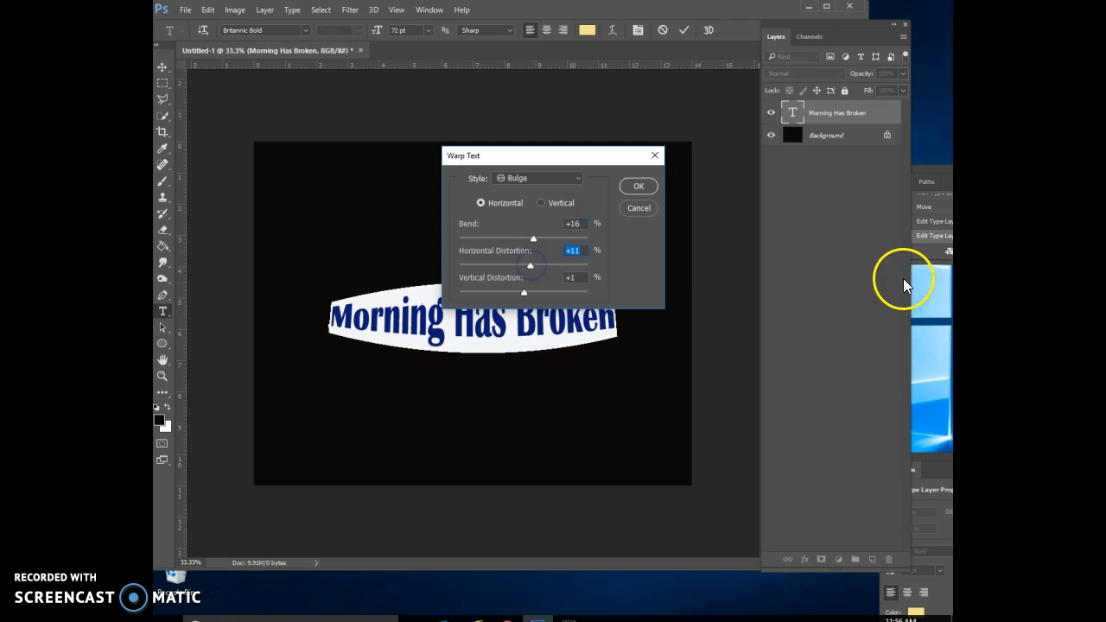
left_click(640, 209)
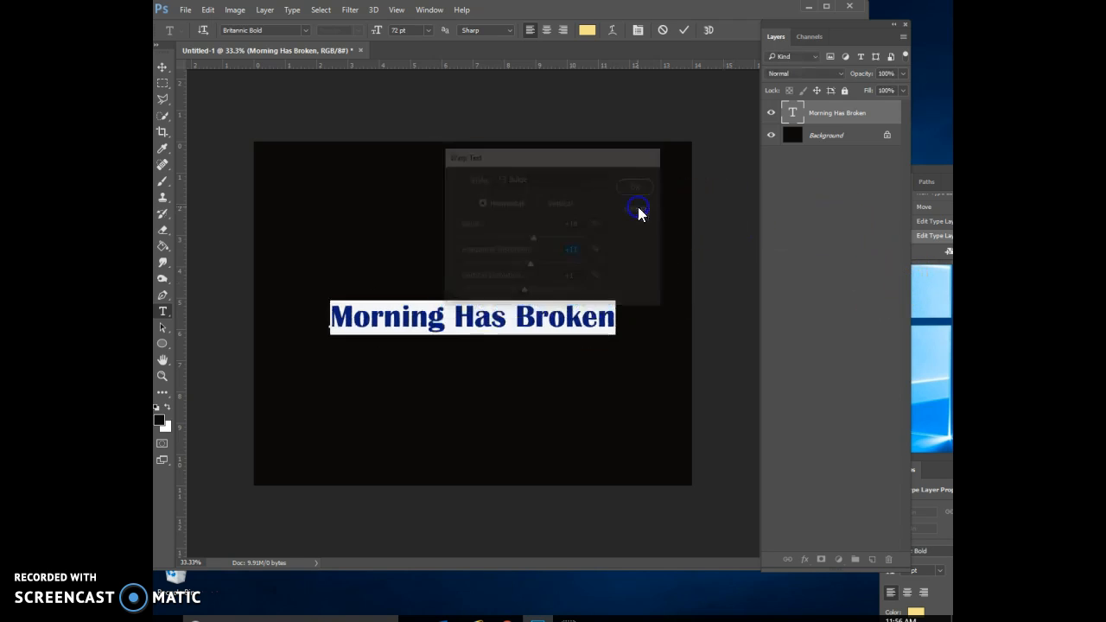
Try a 200% vertical scale on the selected text, set it to 300%, and finish editing the text.
left_click(639, 31)
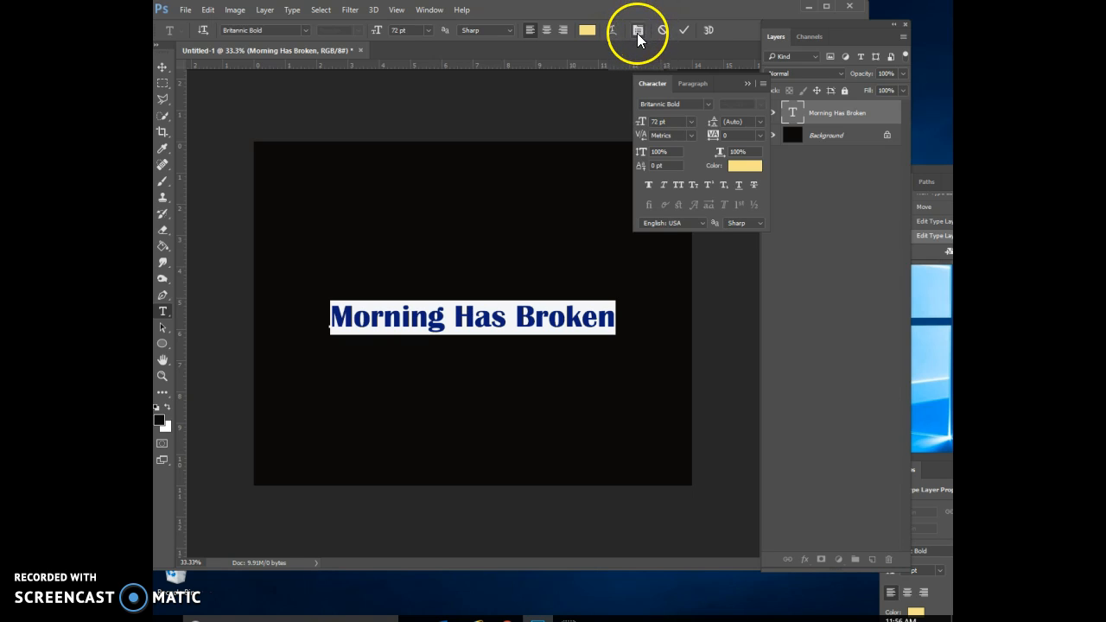
left_click_drag(723, 81, 701, 77)
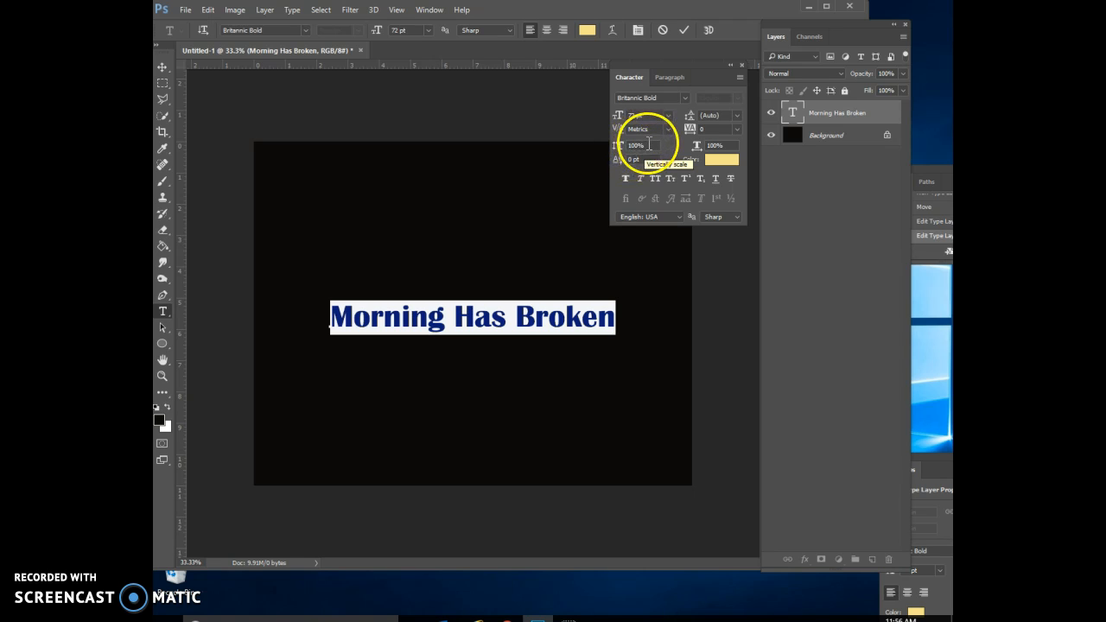
left_click(647, 144)
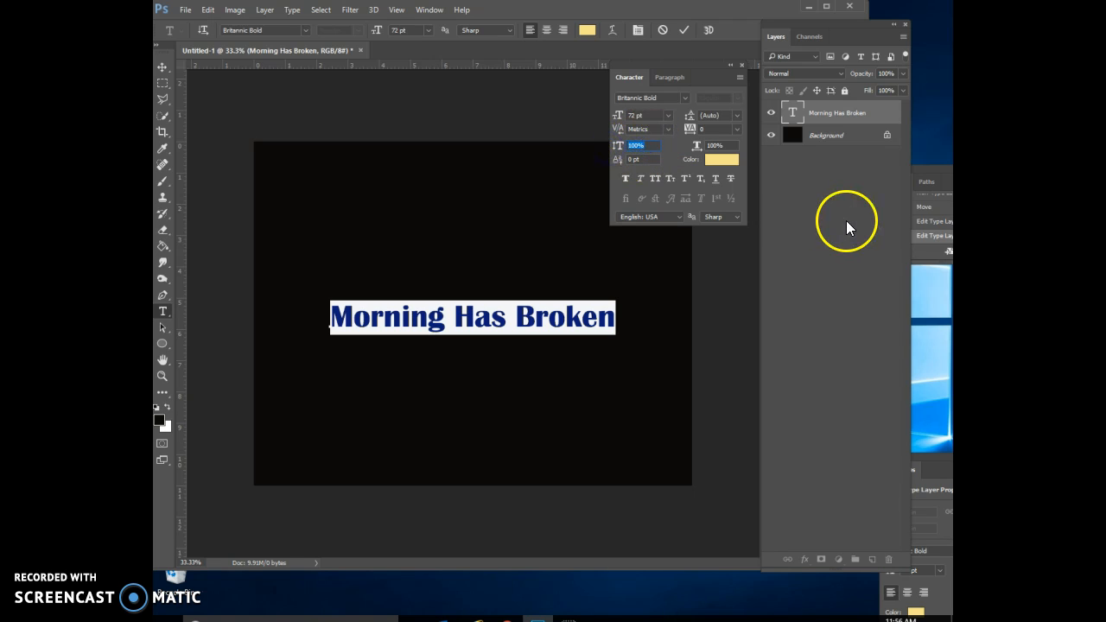
type("200")
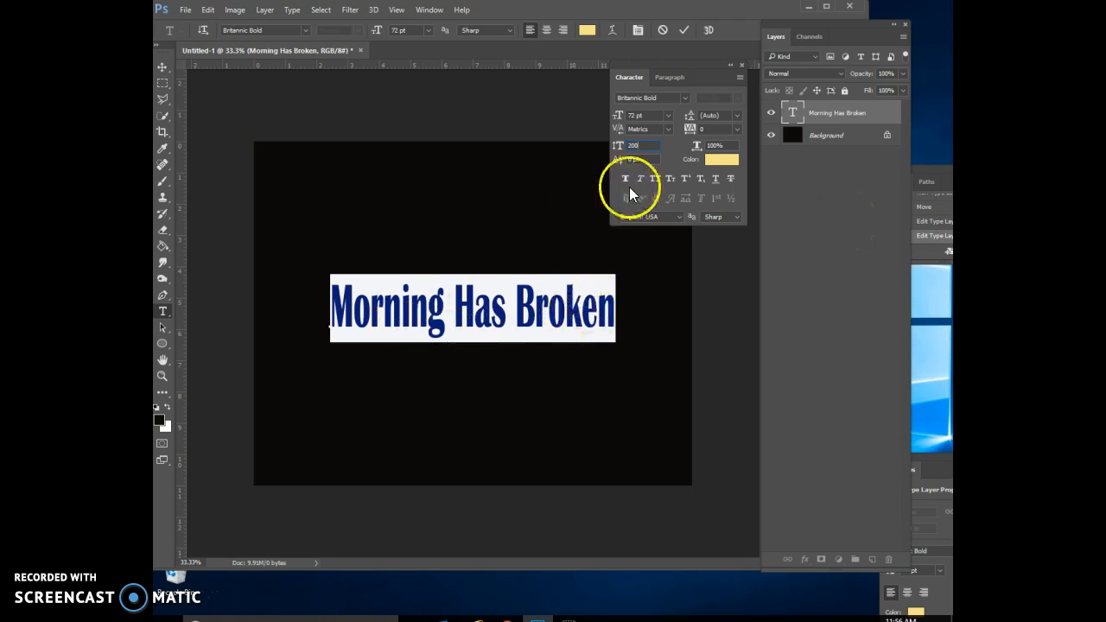
left_click(645, 149)
type("300")
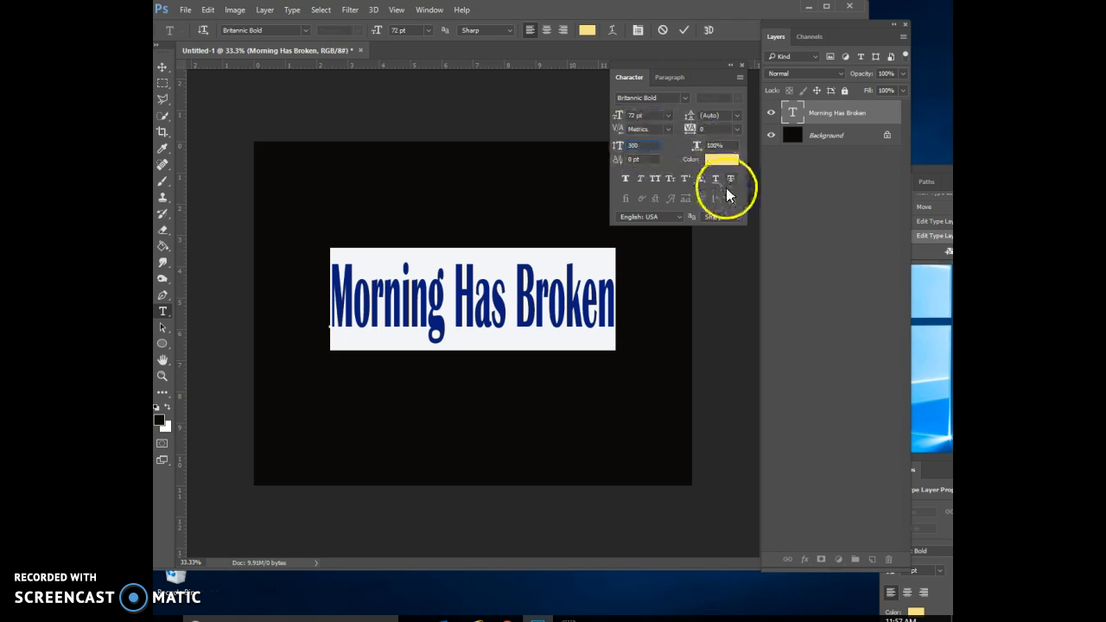
left_click(816, 247)
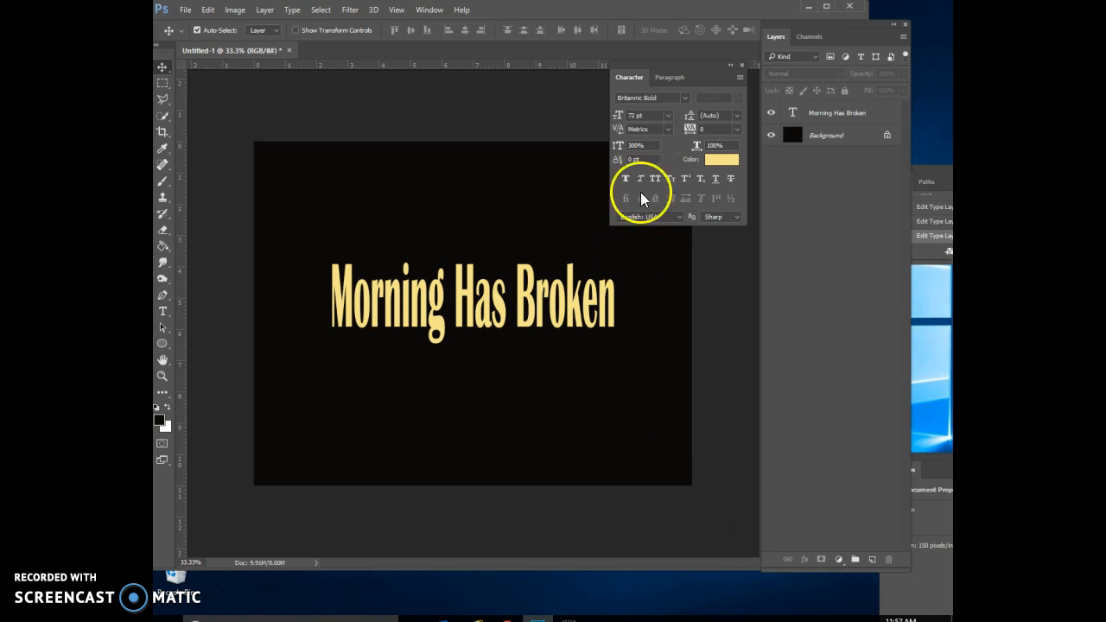
Show the Timeline and create a frame animation in it.
left_click(436, 12)
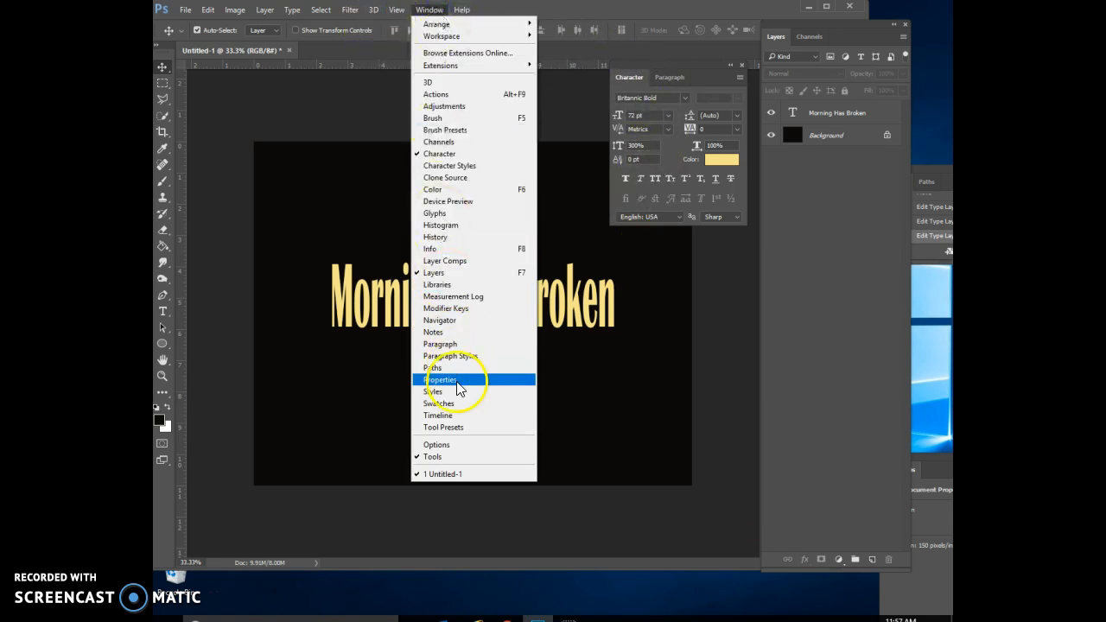
left_click(461, 416)
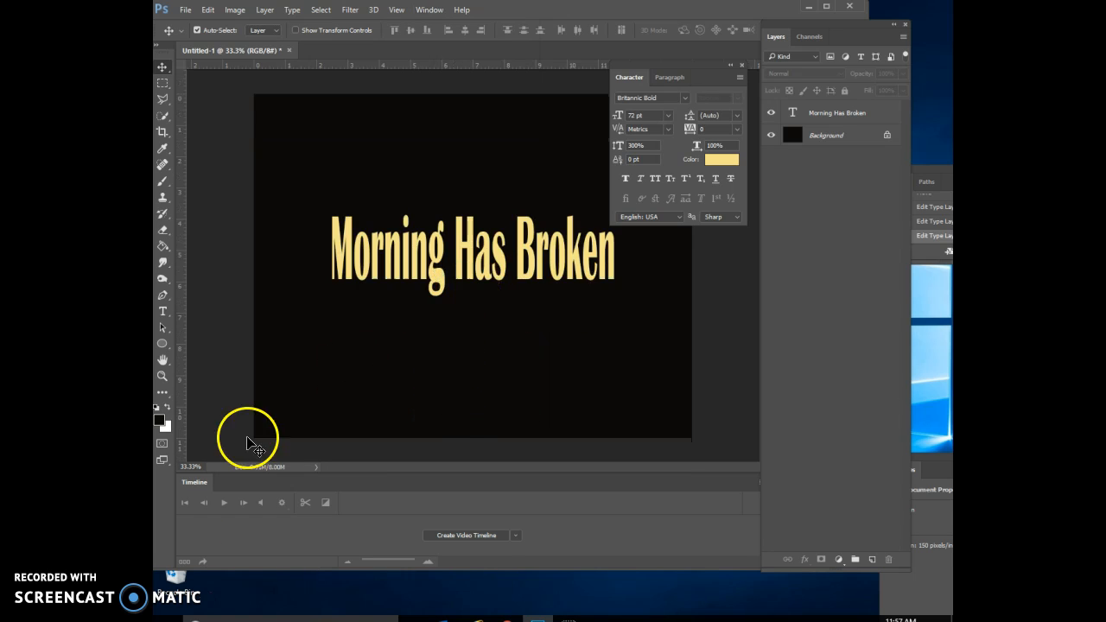
left_click(514, 536)
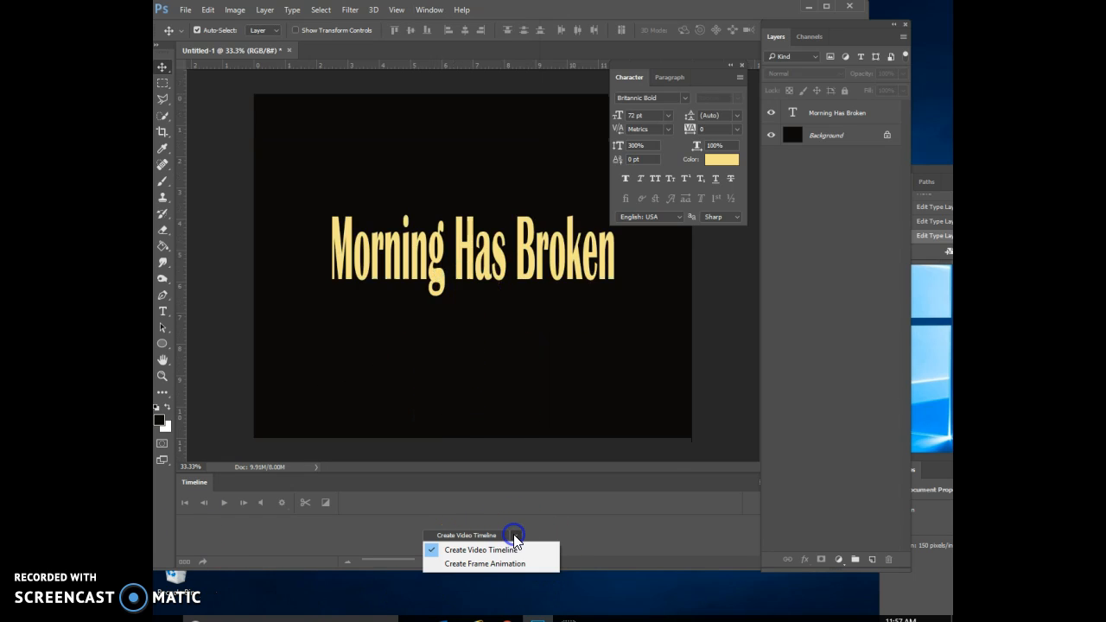
left_click(508, 564)
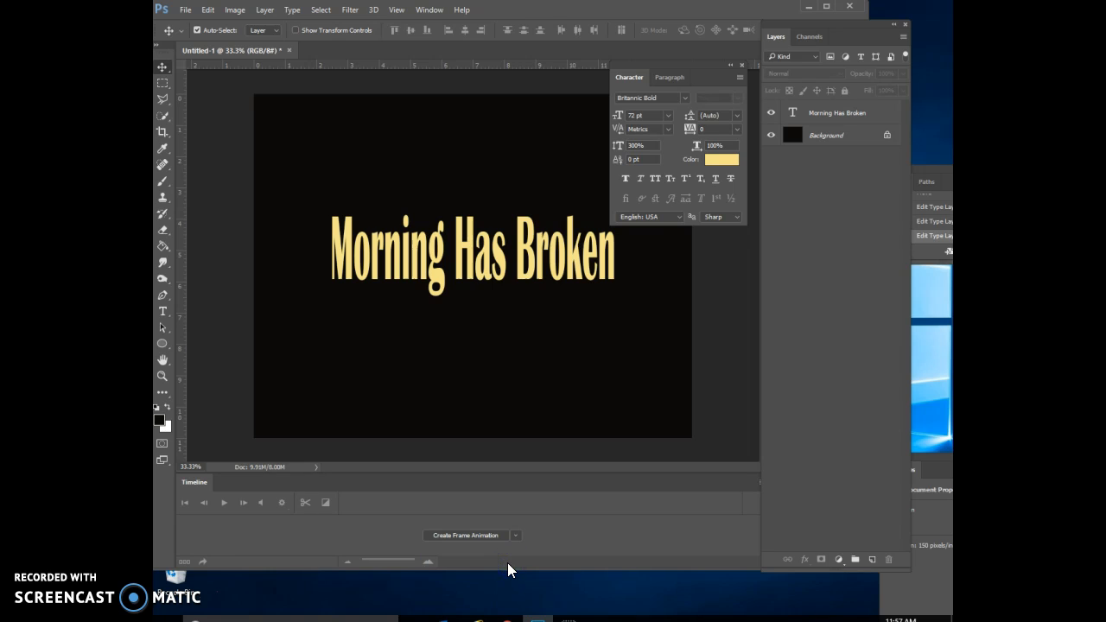
left_click(467, 536)
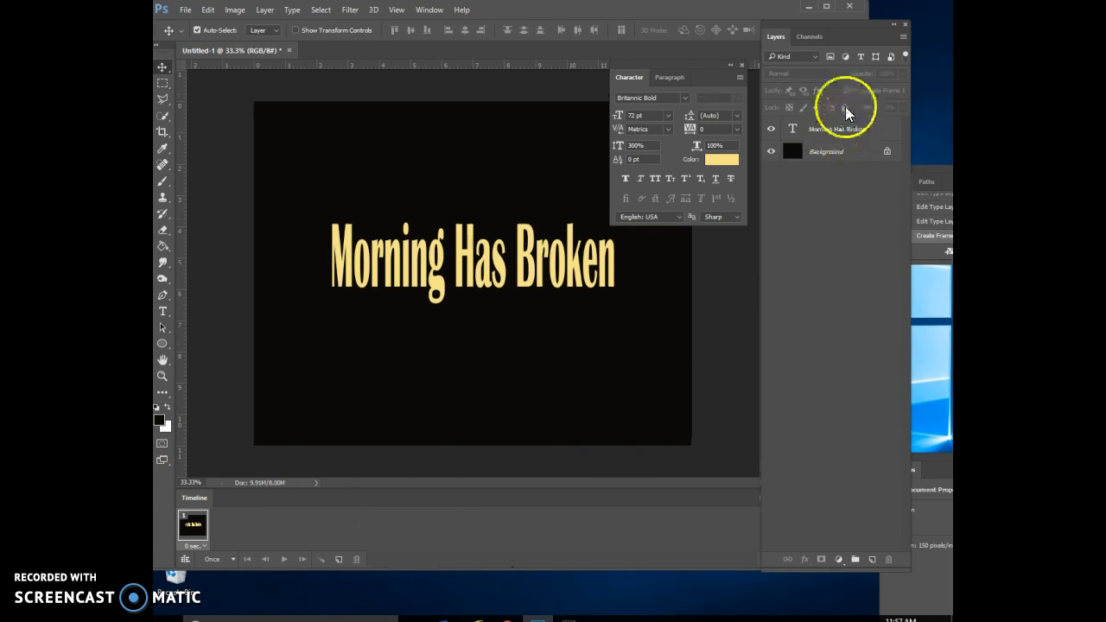
Hide the text layer in the first frame, duplicate the frame, and show the text layer in the second frame.
left_click(771, 129)
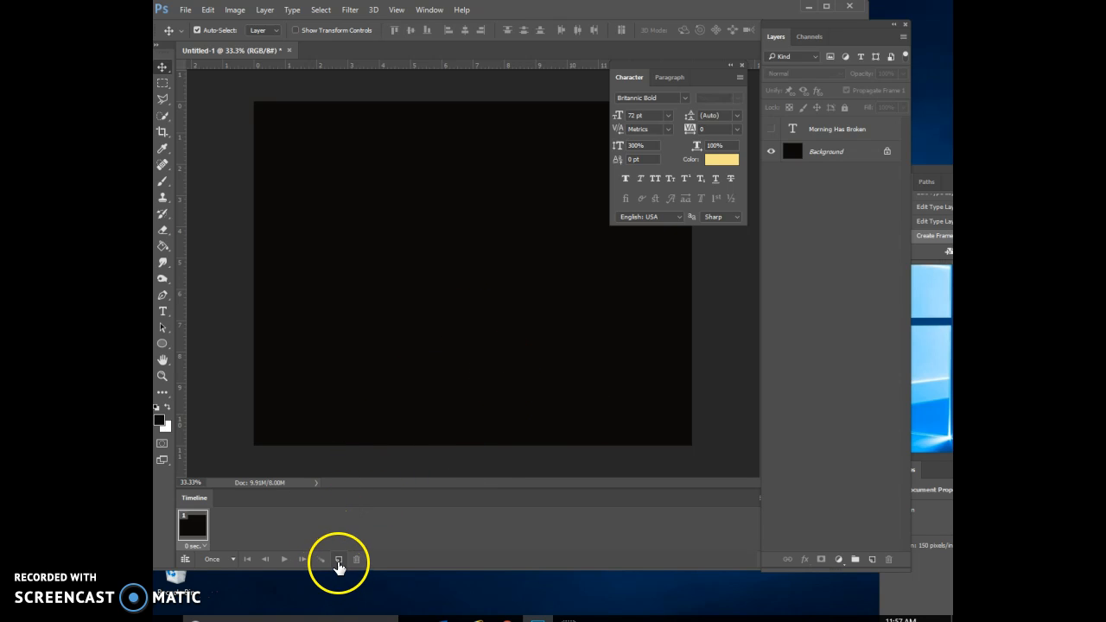
left_click(339, 560)
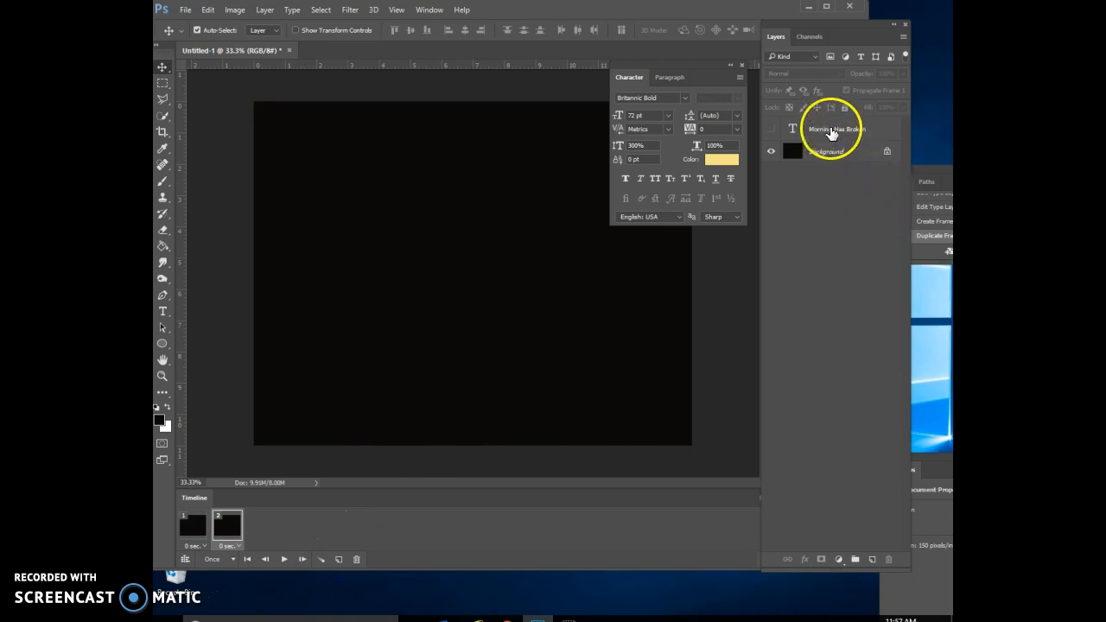
left_click(772, 130)
Tween the first frame with the next frame, adding 5 frames for all layers with position, opacity and effects.
left_click(193, 526)
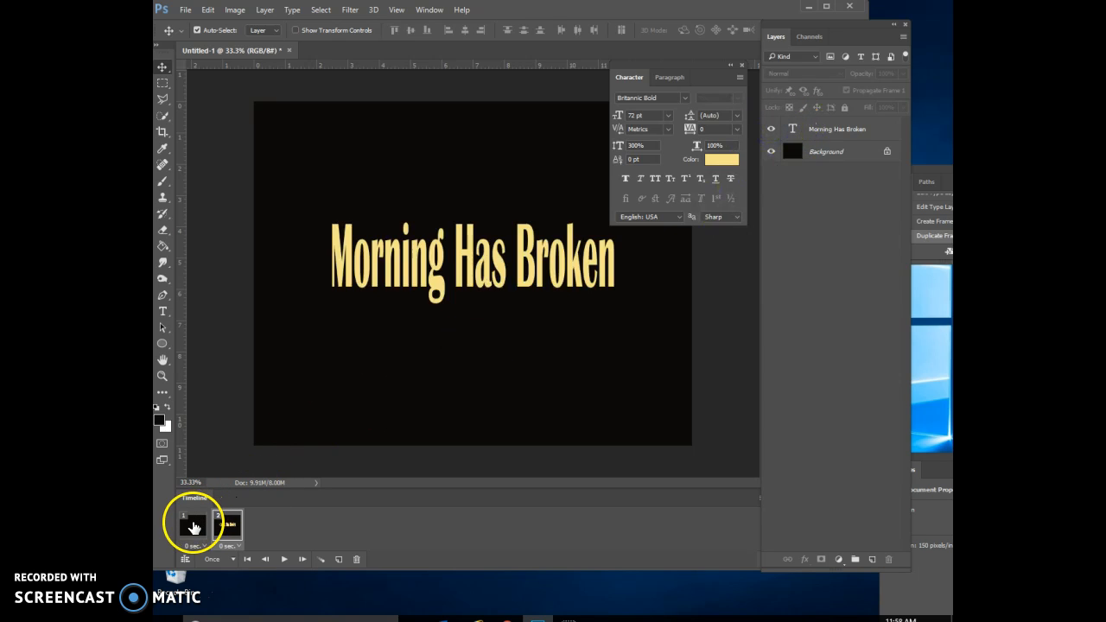
left_click(229, 529)
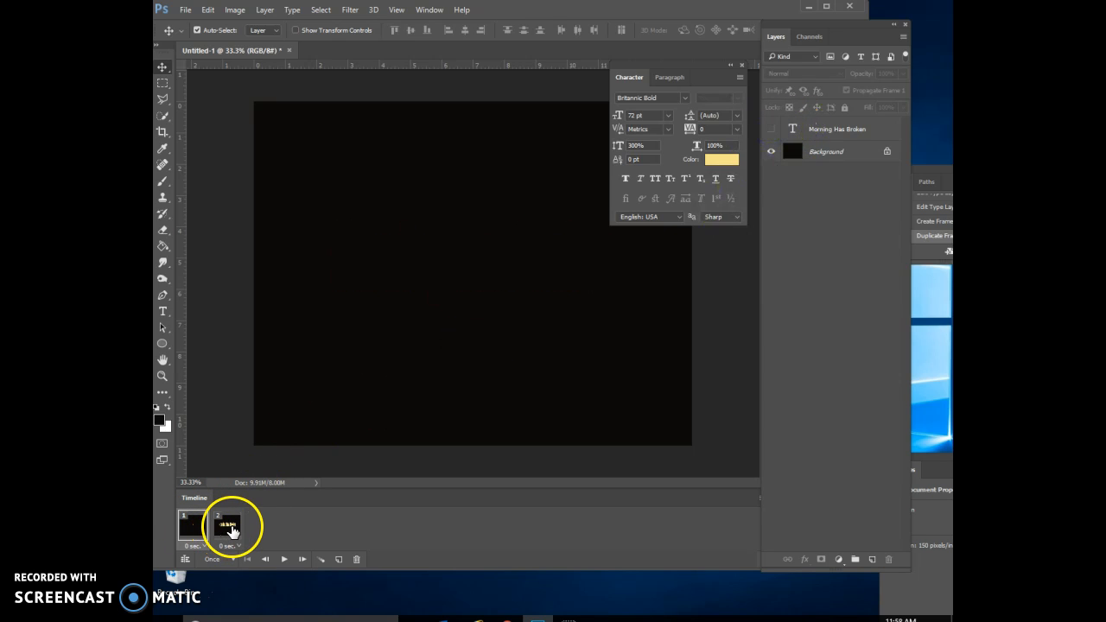
left_click(201, 535)
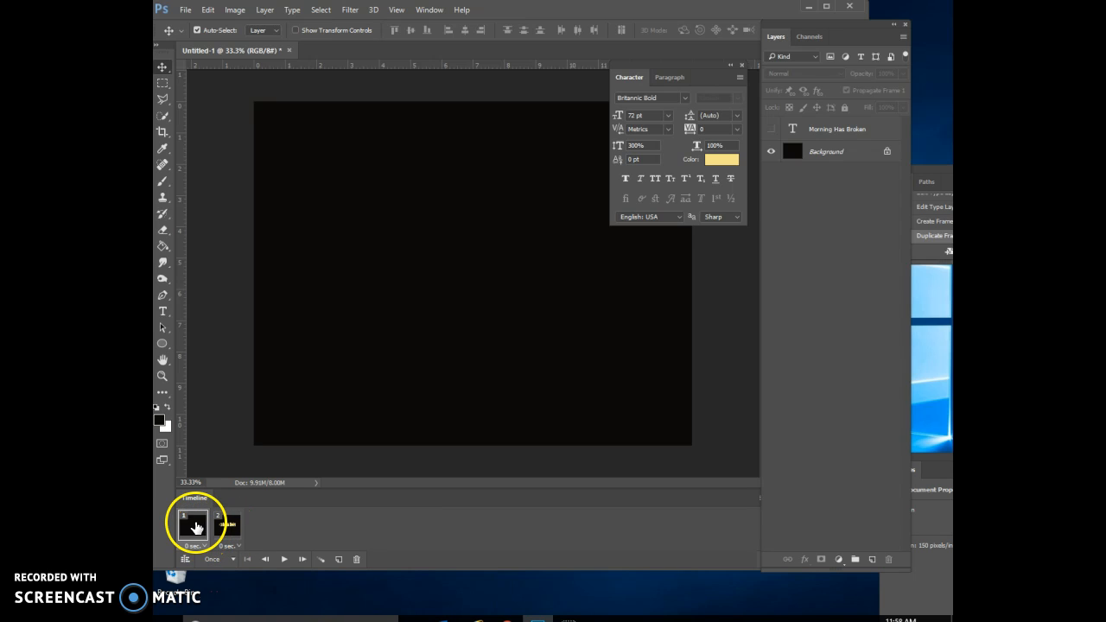
left_click(321, 560)
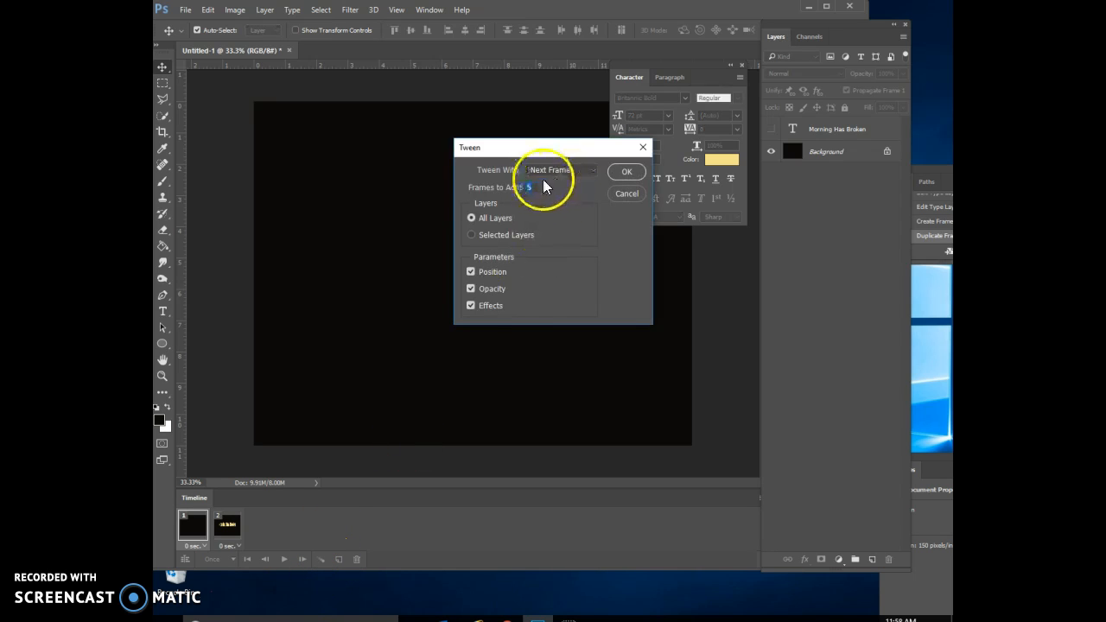
left_click(625, 172)
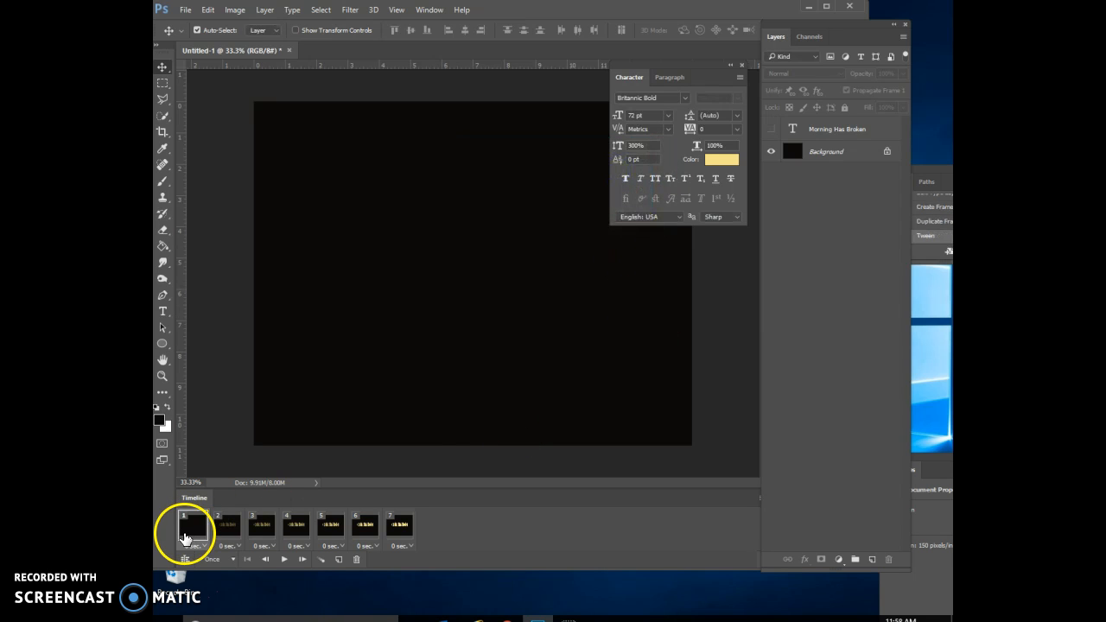
Play the animation from the first frame to preview the fade, and return to the first frame.
left_click(195, 530)
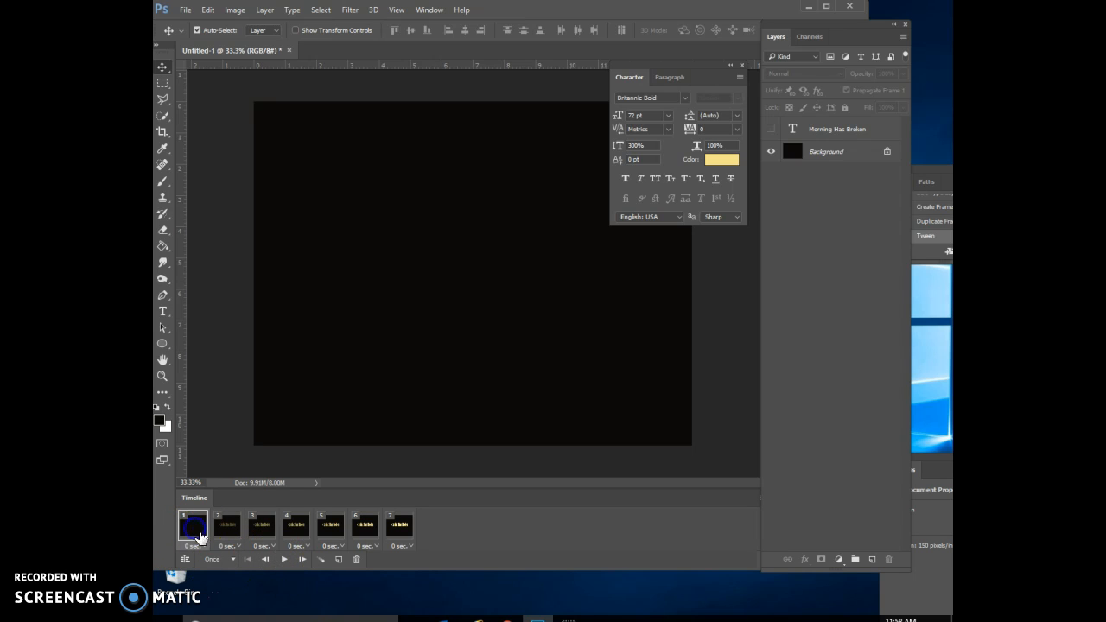
left_click(285, 561)
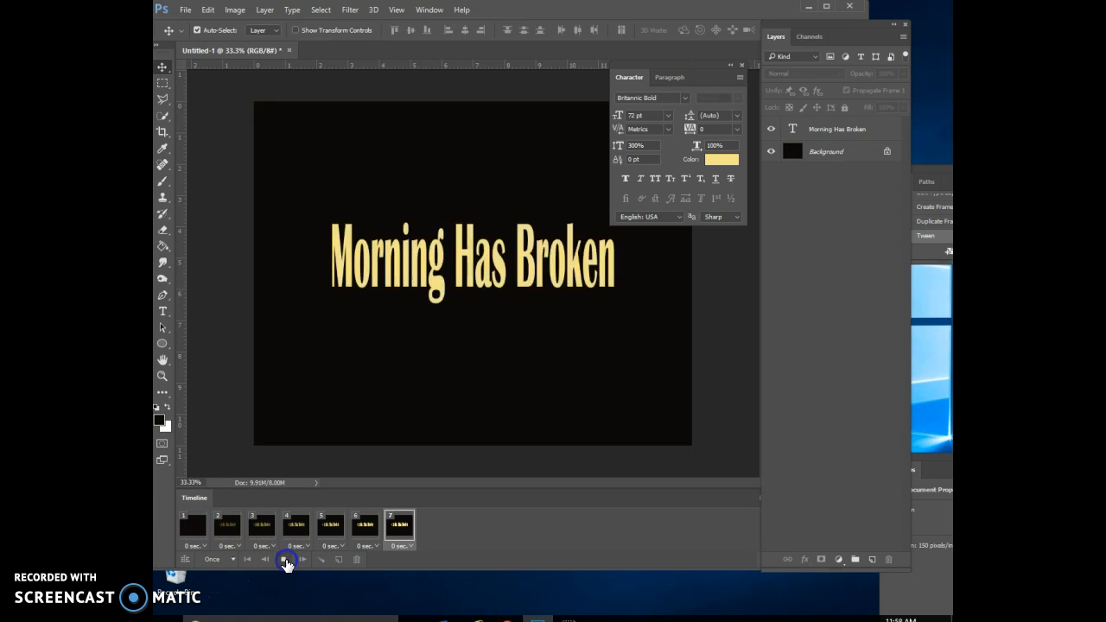
left_click(194, 536)
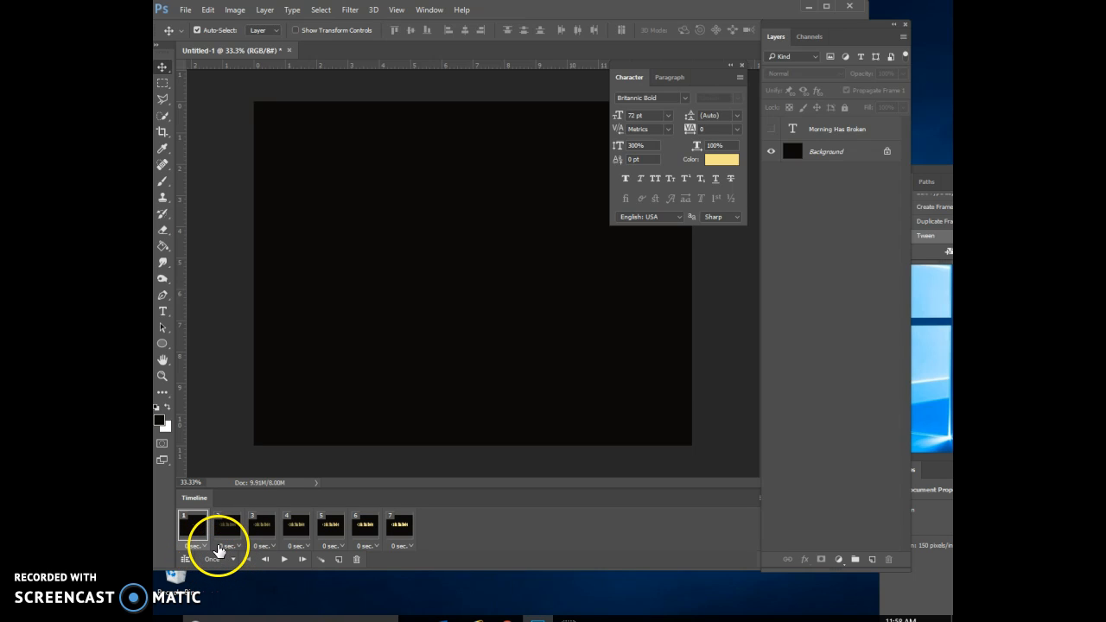
Set the delay of all seven animation frames to 0.5 seconds.
left_click(197, 546)
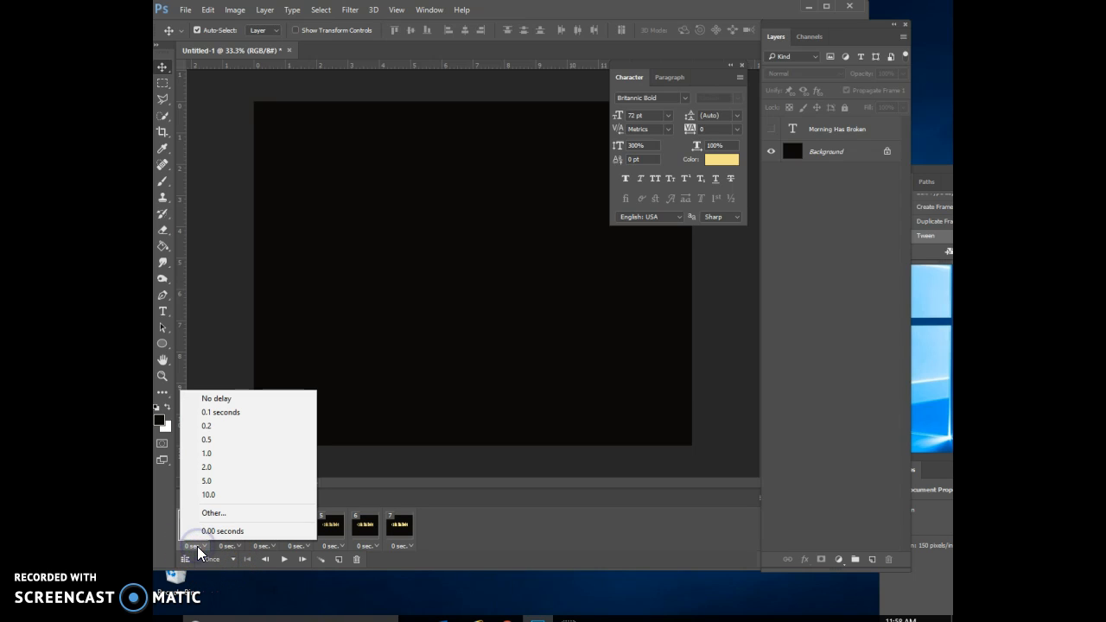
left_click(197, 552)
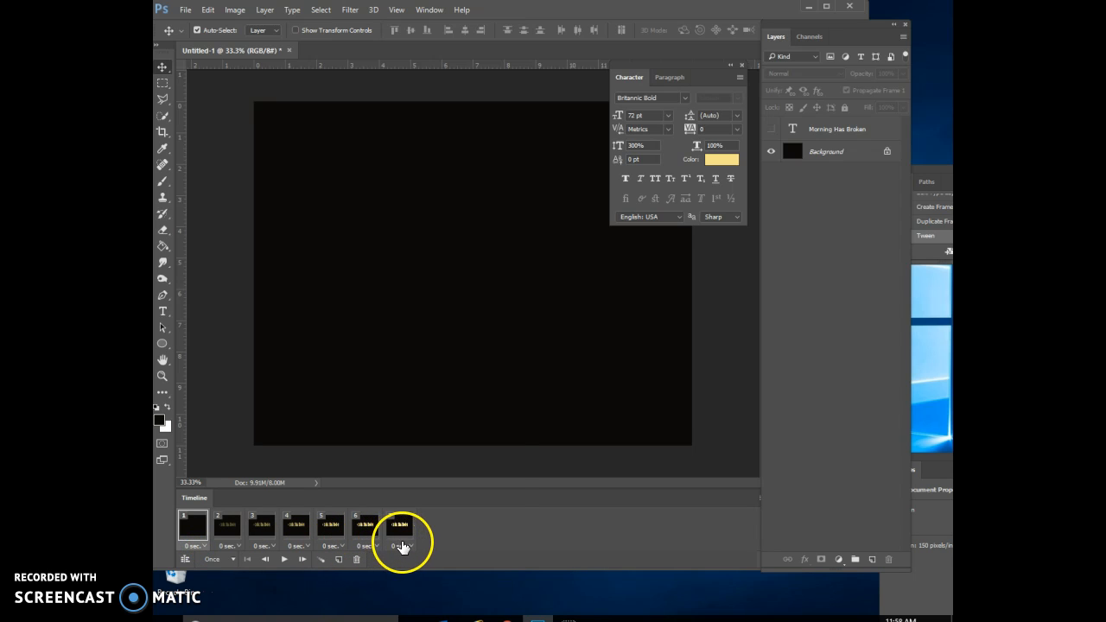
left_click(402, 547)
left_click(400, 549)
left_click(400, 548)
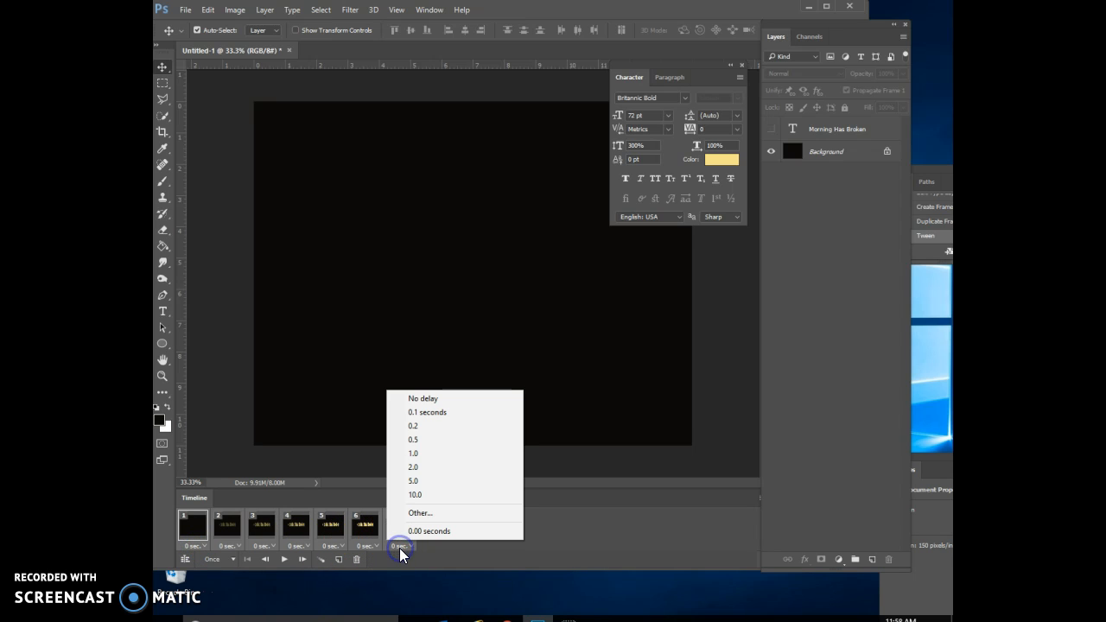
left_click(416, 442)
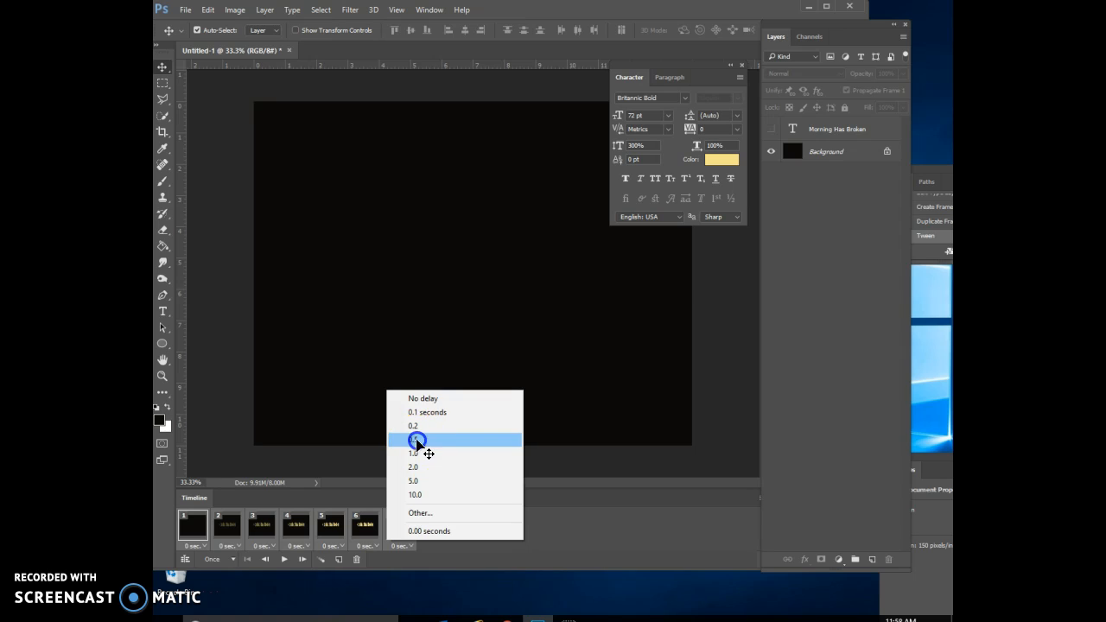
Preview the animation with the 0.5-second delays and replay it from the first frame.
left_click(284, 562)
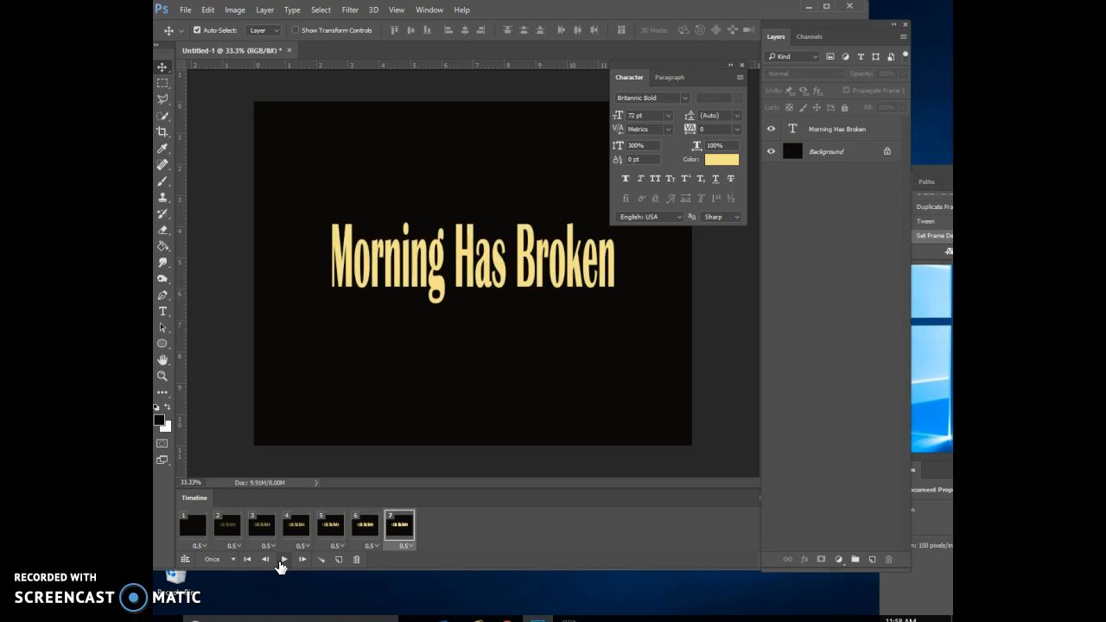
left_click(190, 525)
left_click(249, 561)
left_click(321, 562)
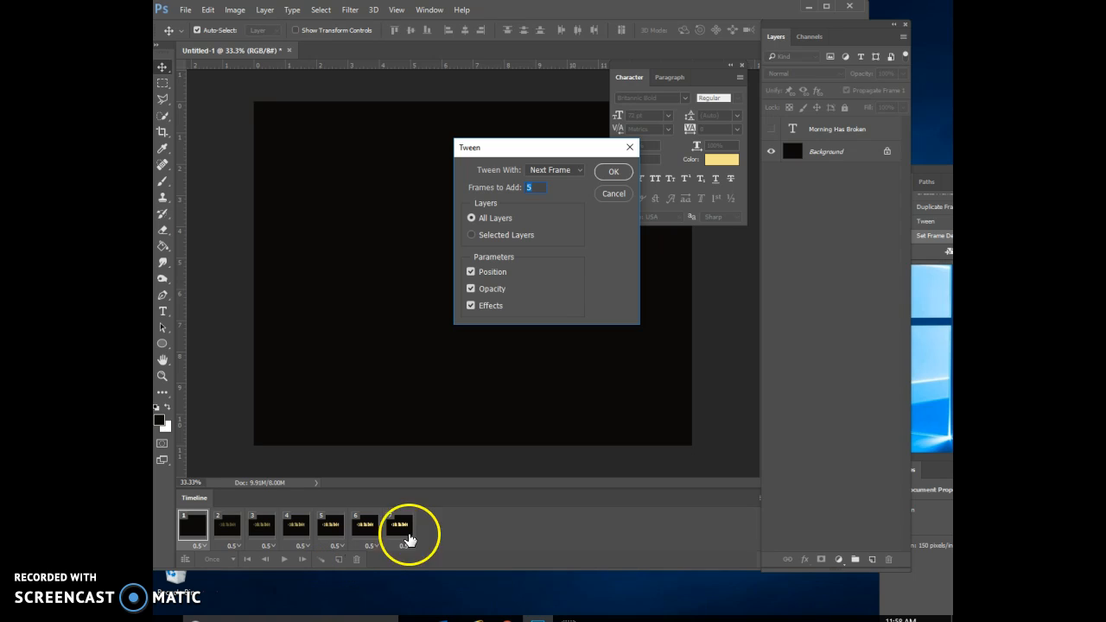
left_click(613, 194)
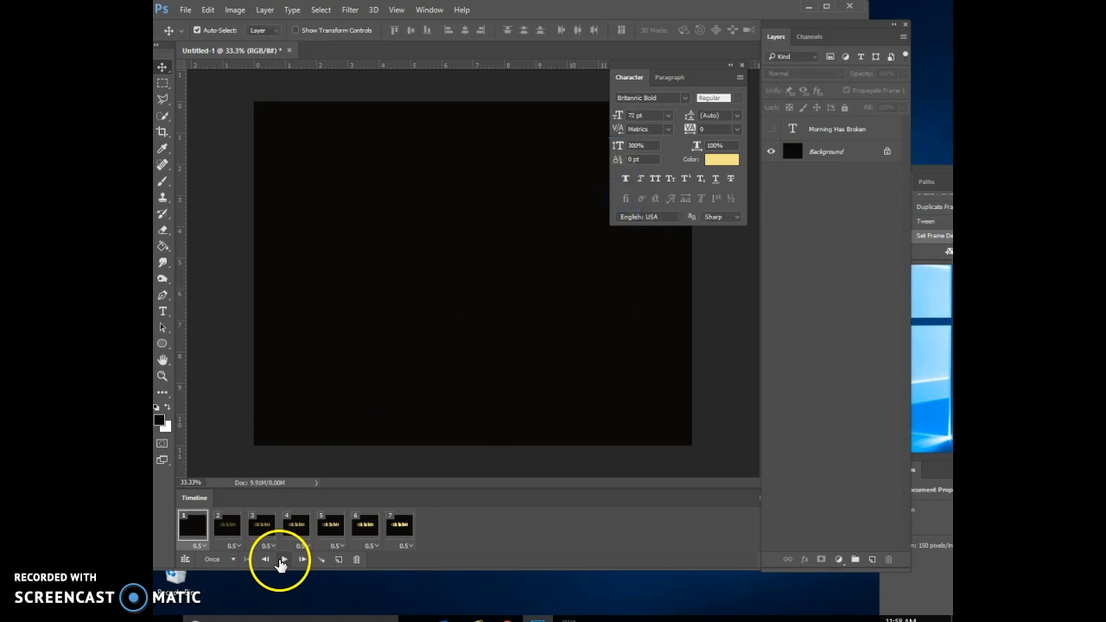
left_click(284, 561)
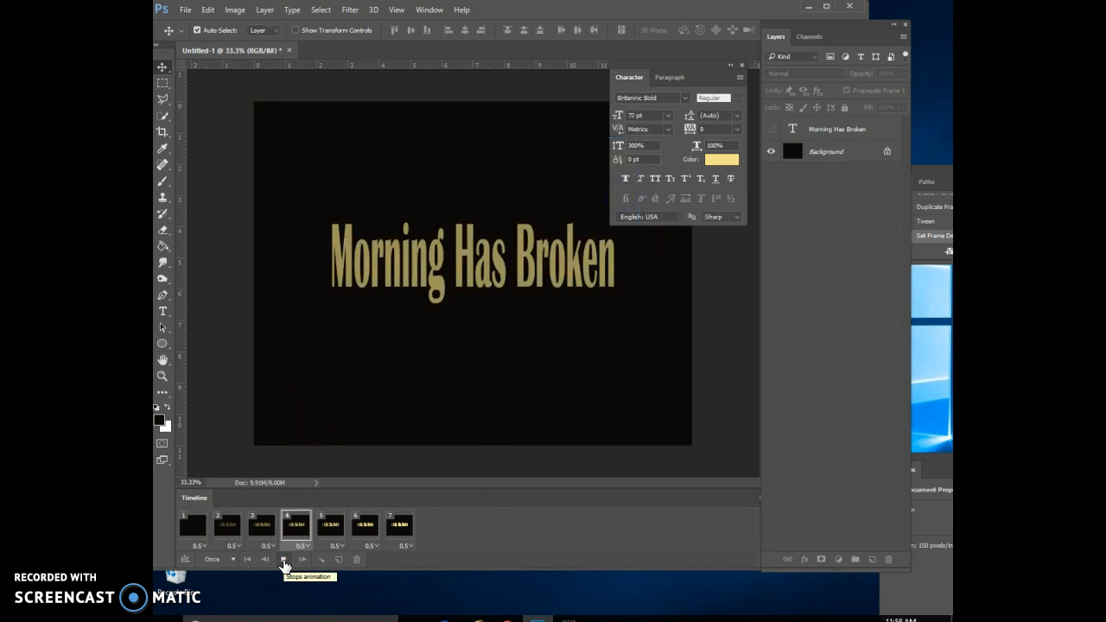
Set the first frame's delay to 1.0 second and play the animation from that frame.
left_click(193, 526)
left_click(198, 546)
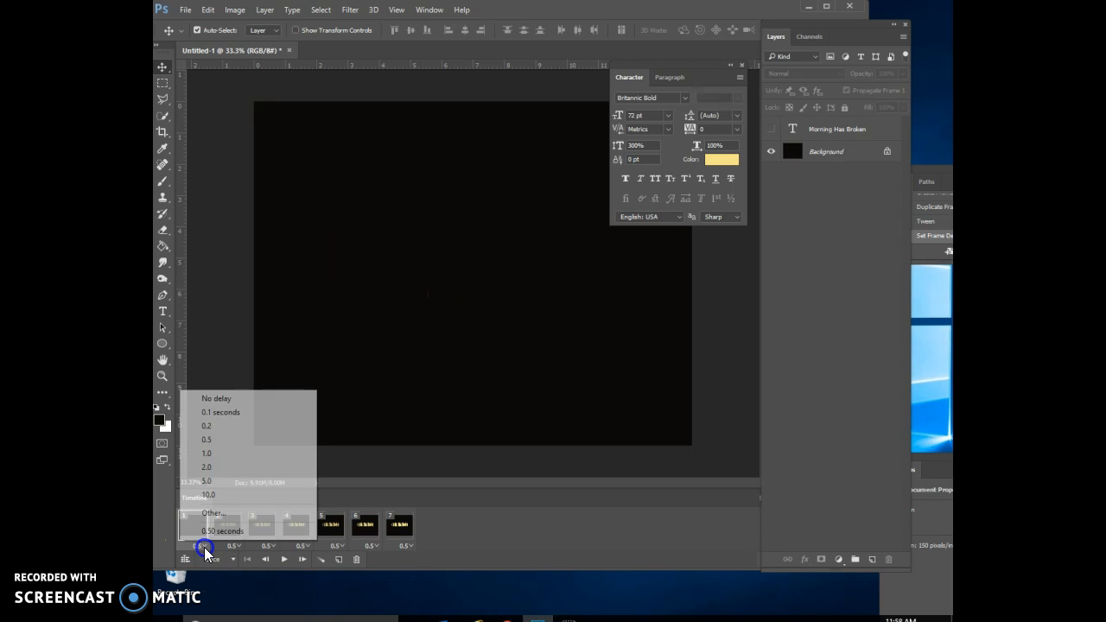
left_click(205, 455)
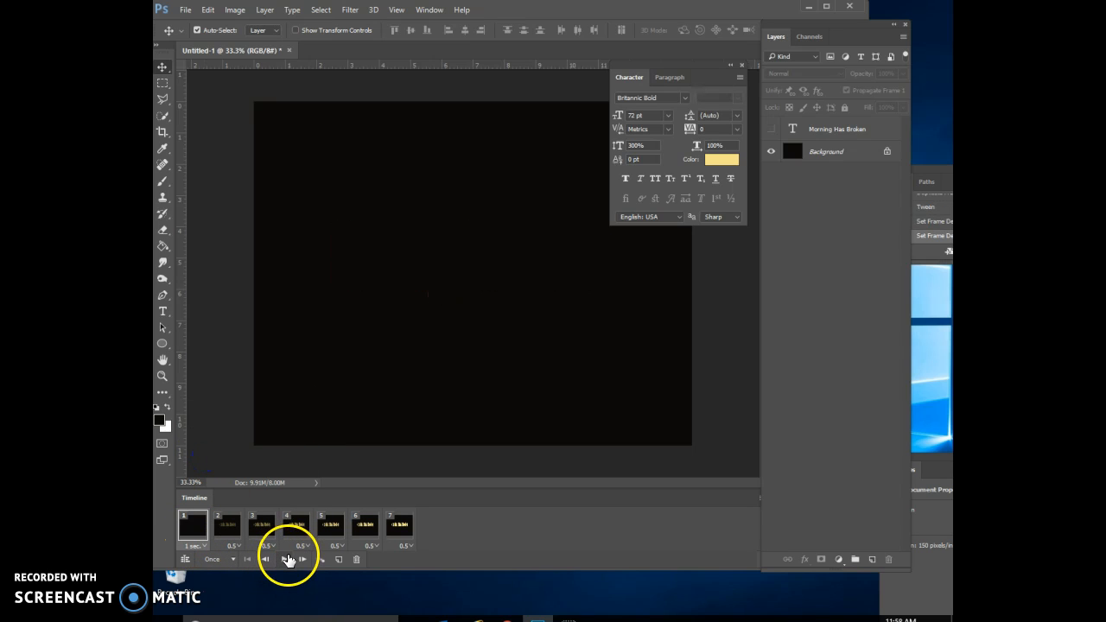
left_click(285, 562)
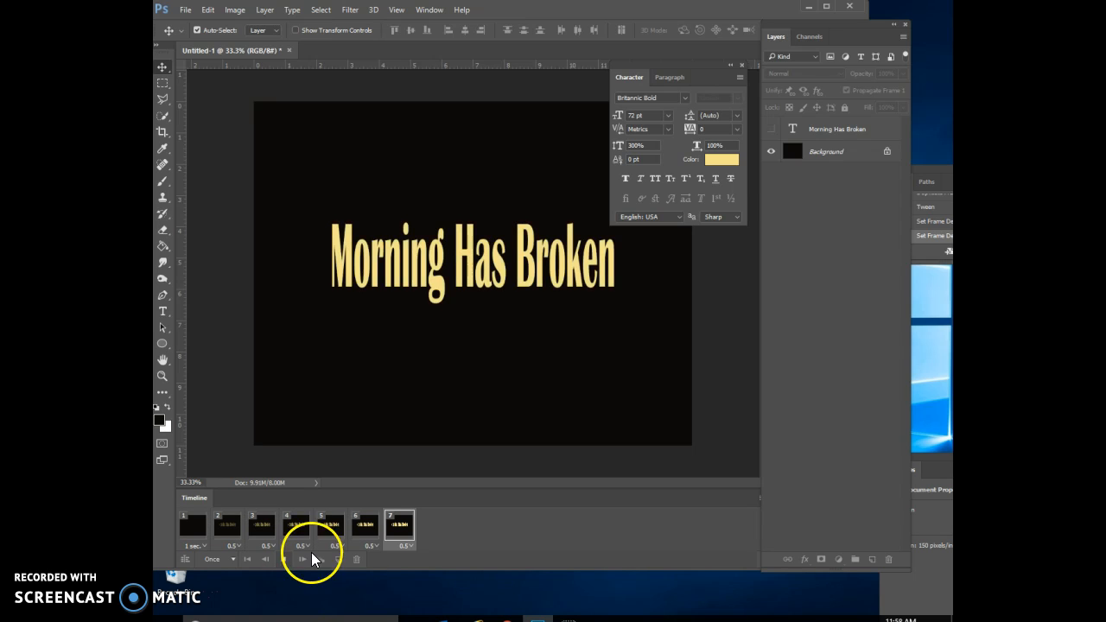
Duplicate the last frame and hide the "Morning Has Broken" text layer in the new frame 8.
left_click(339, 559)
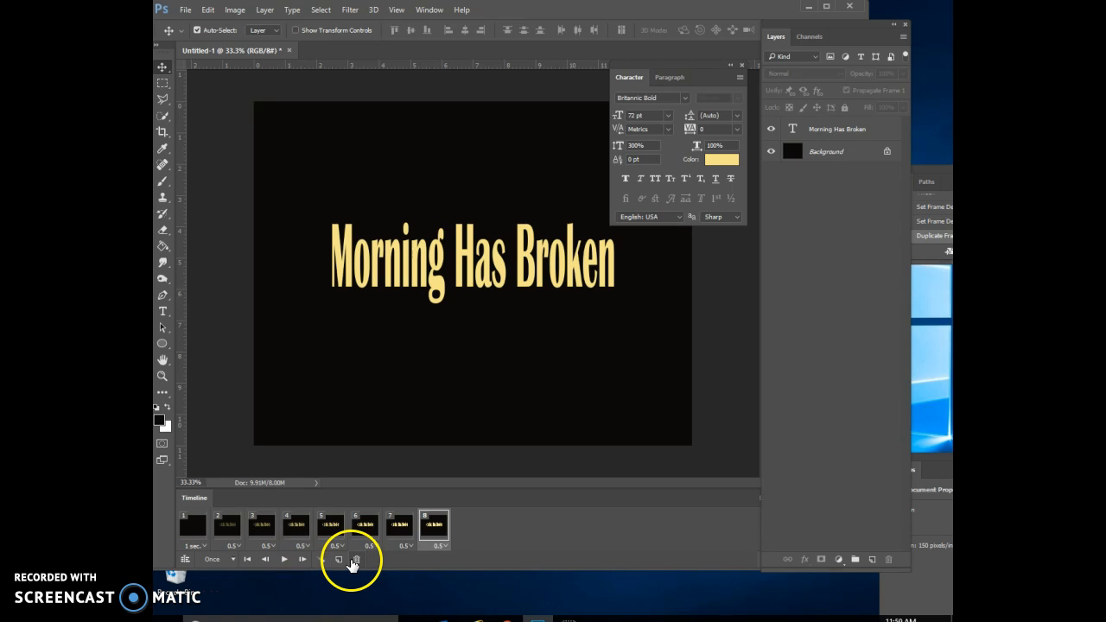
left_click(397, 525)
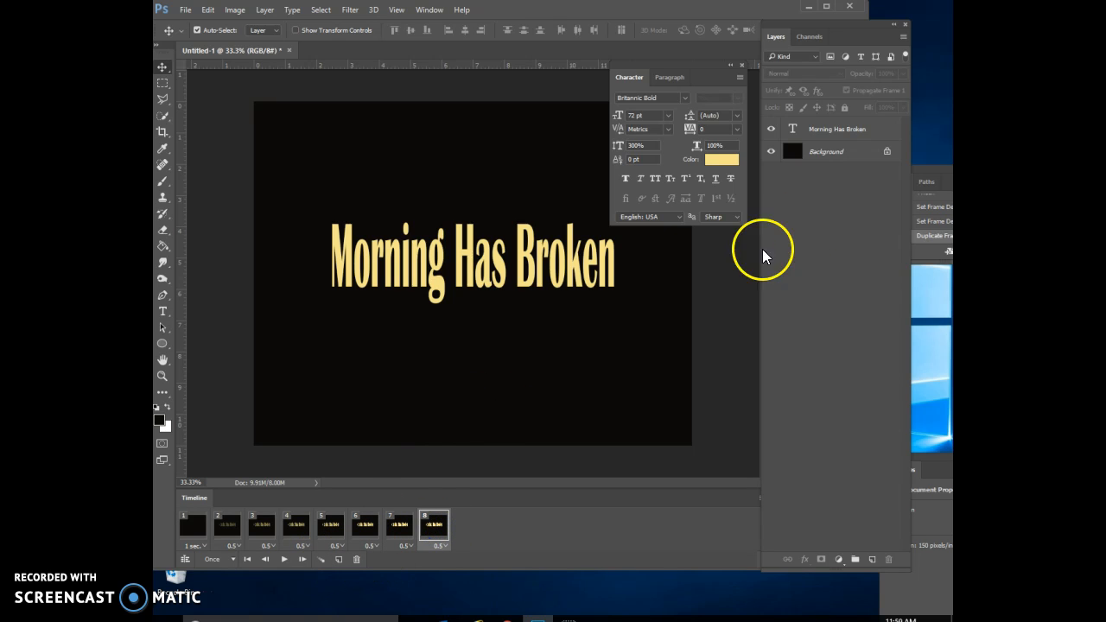
left_click(774, 128)
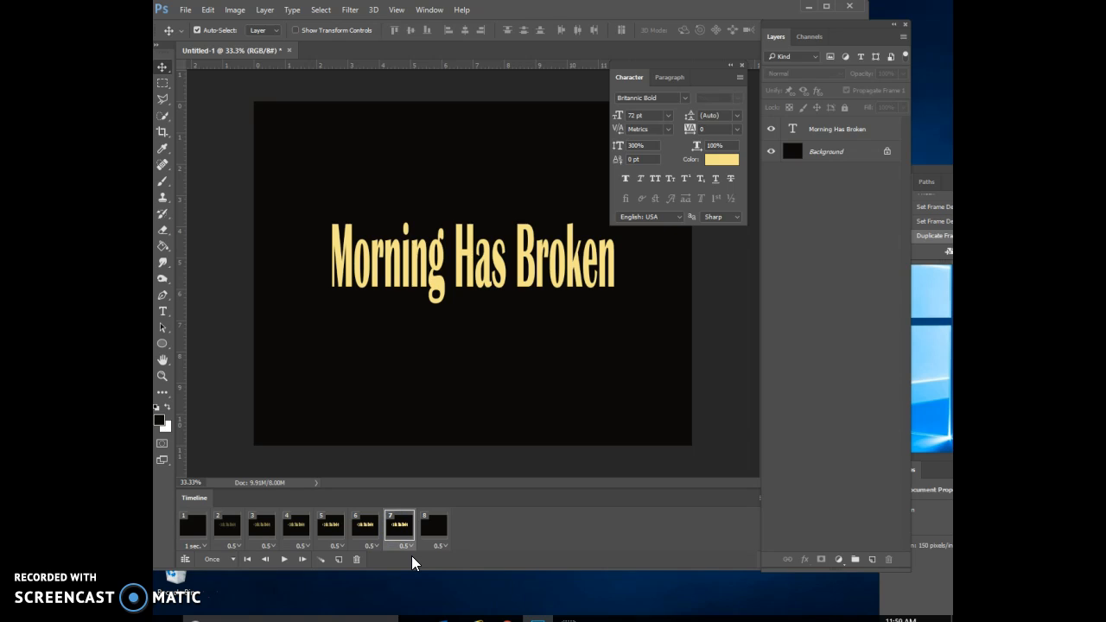
Tween frame 7 with the next frame, adding 5 frames for all layers with position, opacity and effects.
left_click(322, 560)
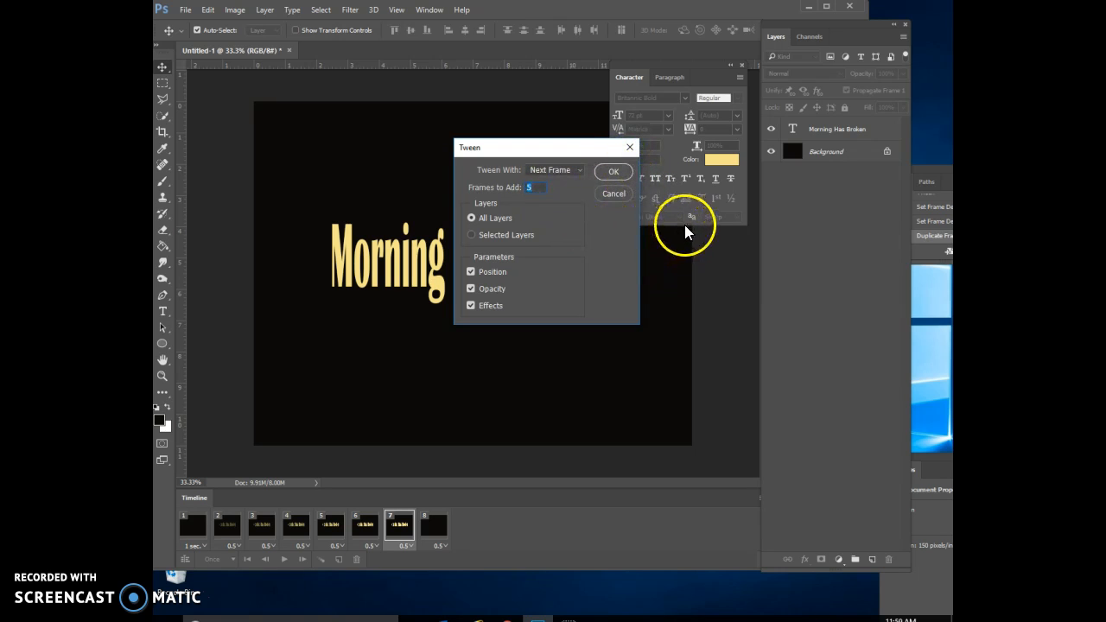
left_click(614, 173)
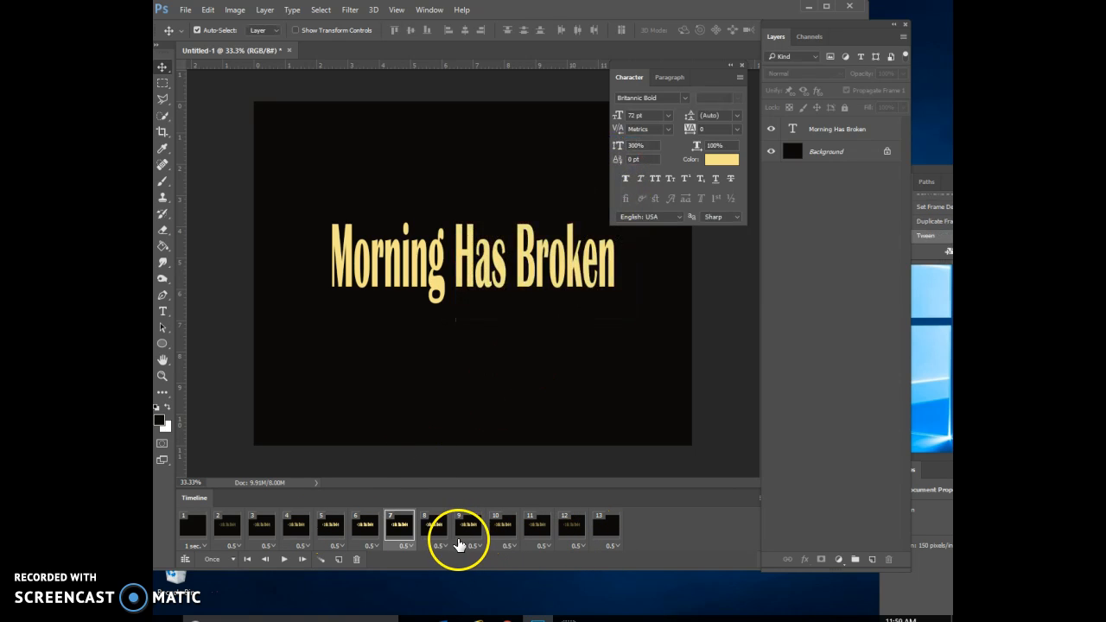
Set frame 7's delay to 1.0 second and play the whole animation from the first frame.
left_click(413, 550)
left_click(420, 454)
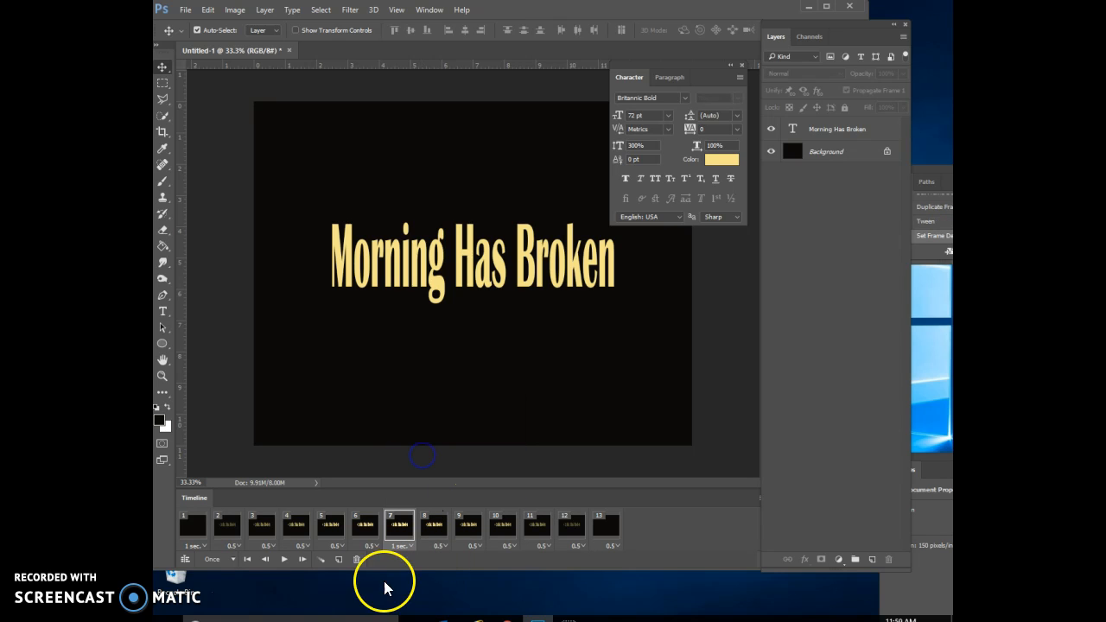
left_click(203, 530)
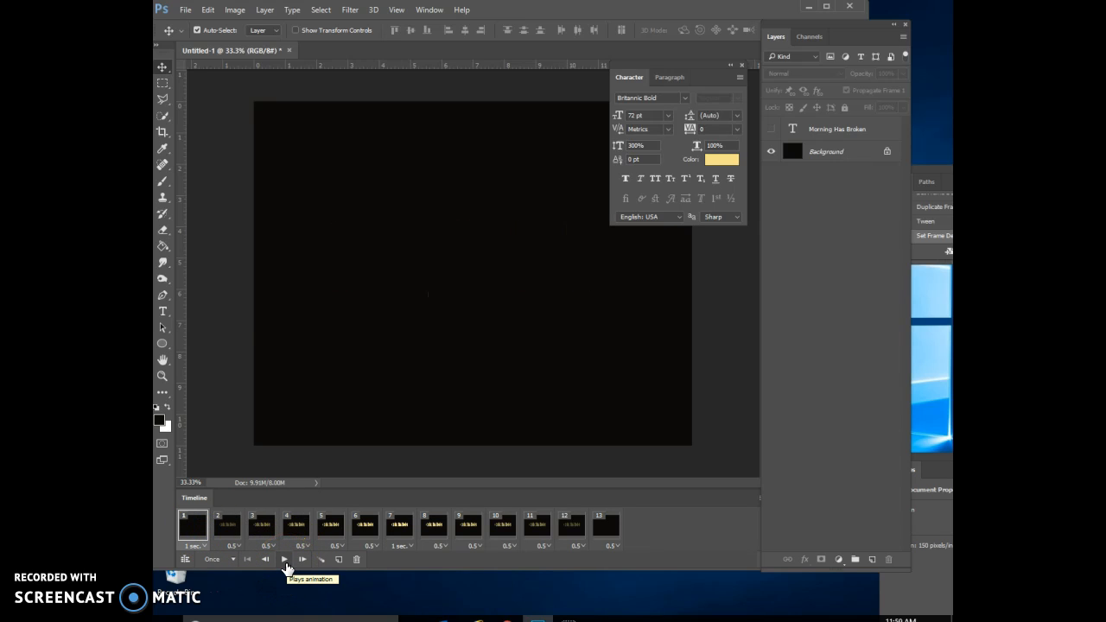
left_click(284, 562)
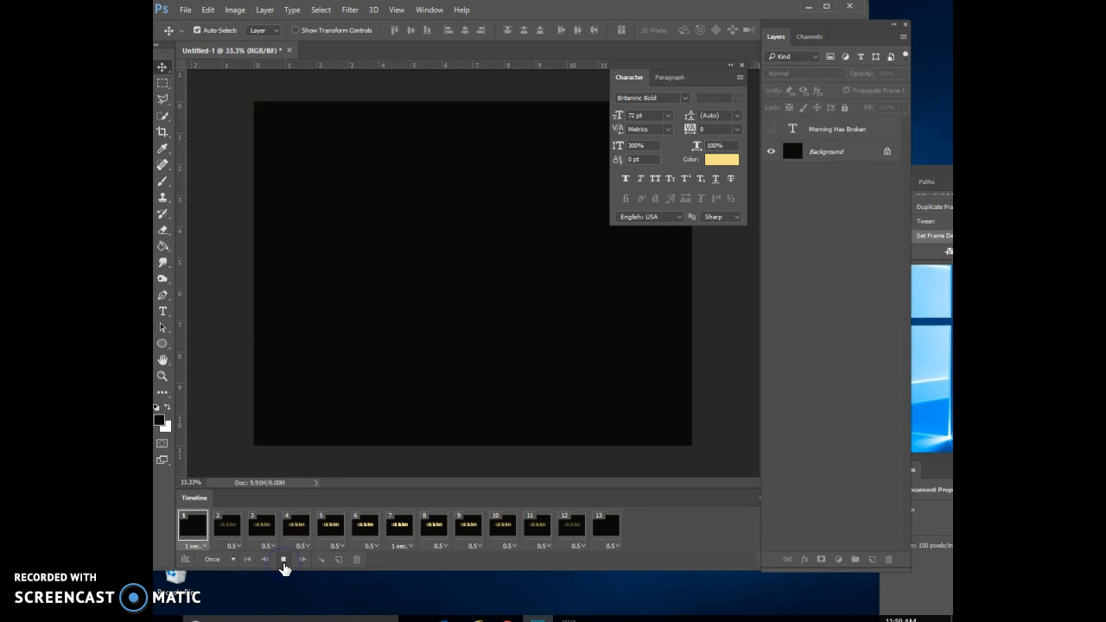